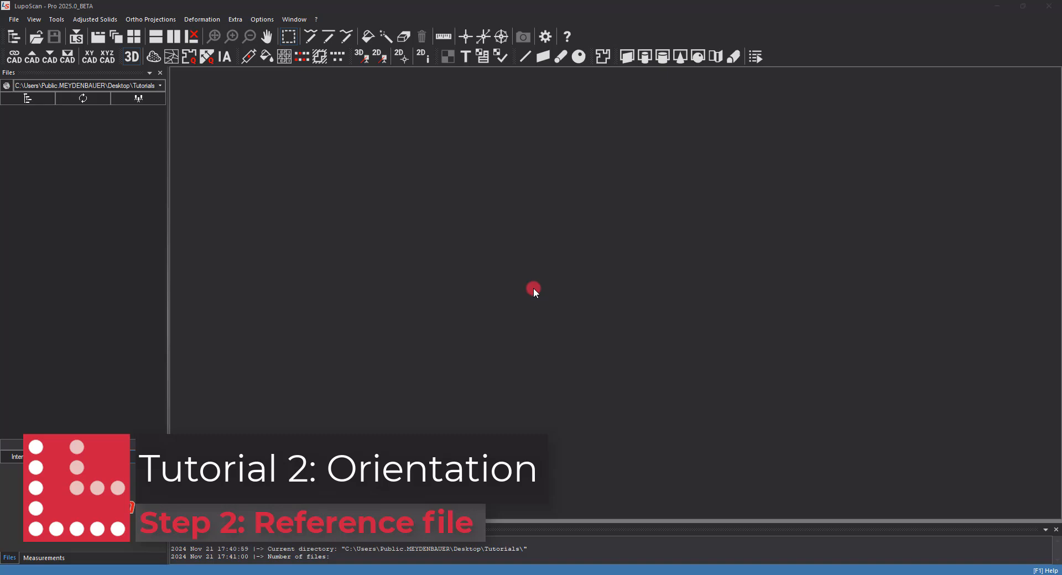
- Load the Tutorial-Orientierung-Registration folder from the desktop Tutorials folder into the project file tree
left_click(1023, 5)
double_click(1025, 21)
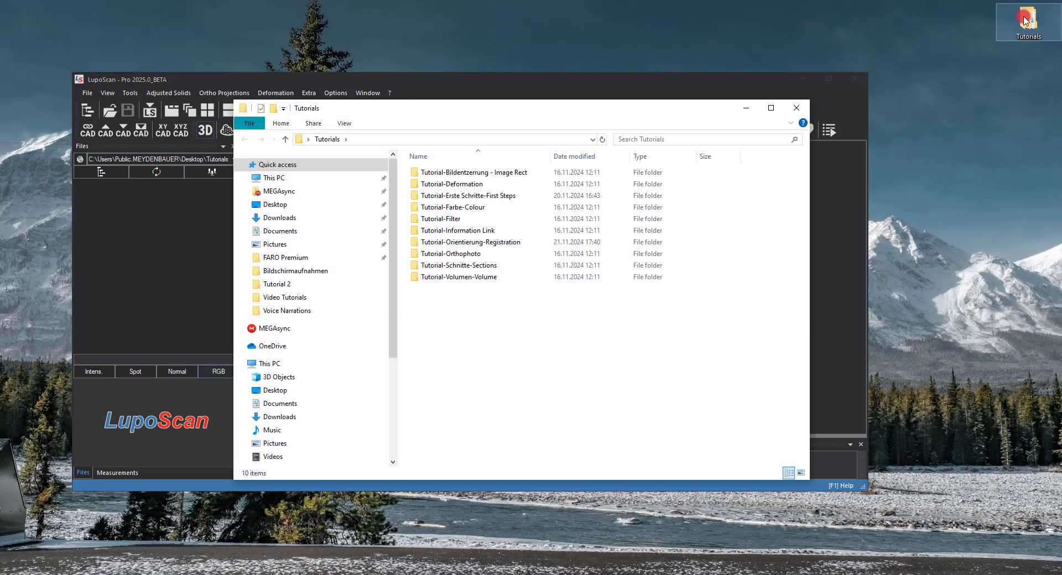
left_click_drag(503, 242, 152, 271)
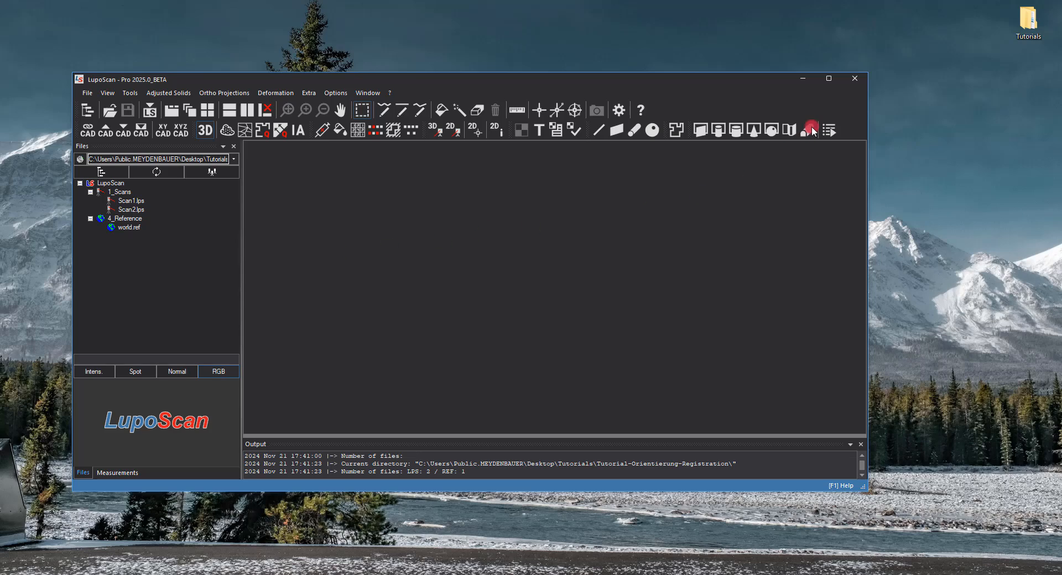
- Maximize the program window and open the world.ref reference point list
left_click(829, 80)
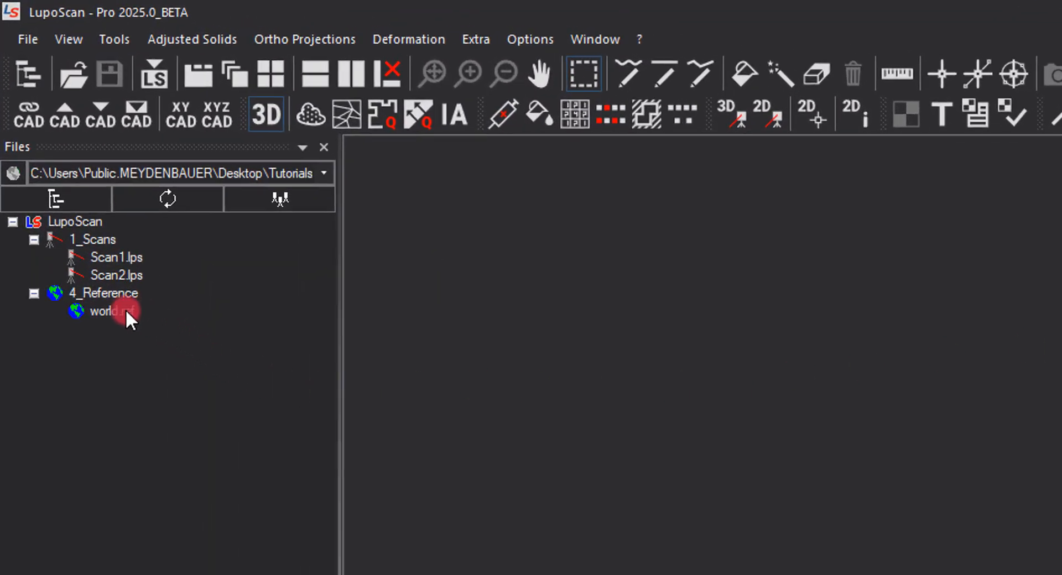
double_click(122, 307)
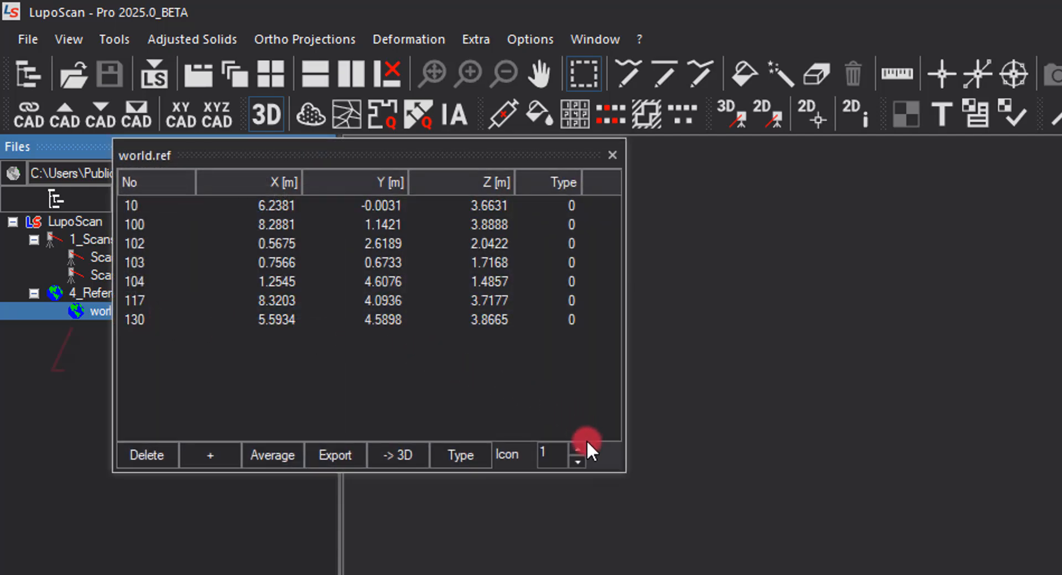
- Step the reference point icon through several styles and back to style 1
left_click(577, 448)
left_click(578, 448)
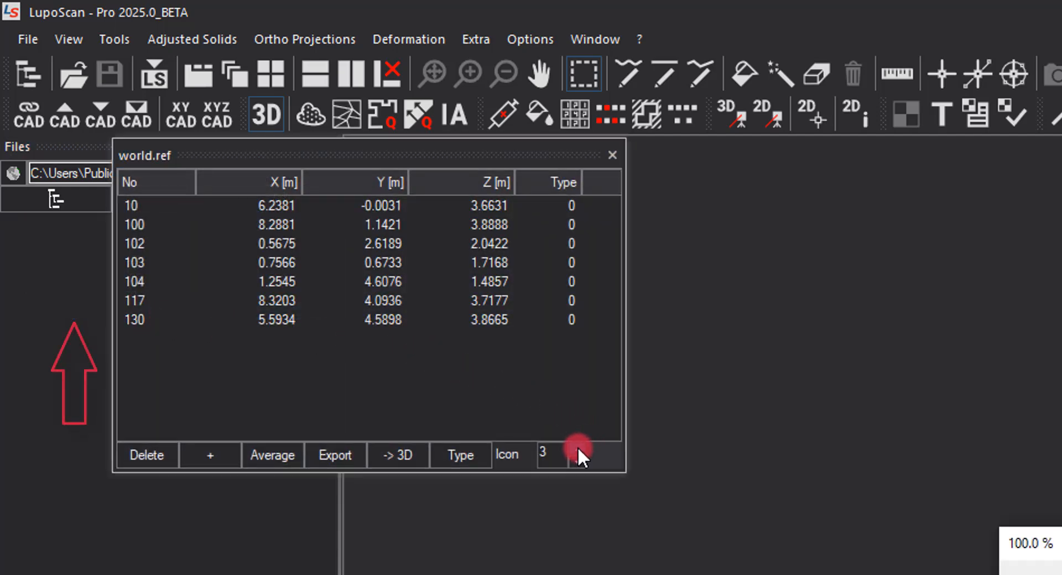
left_click(577, 448)
left_click(577, 448)
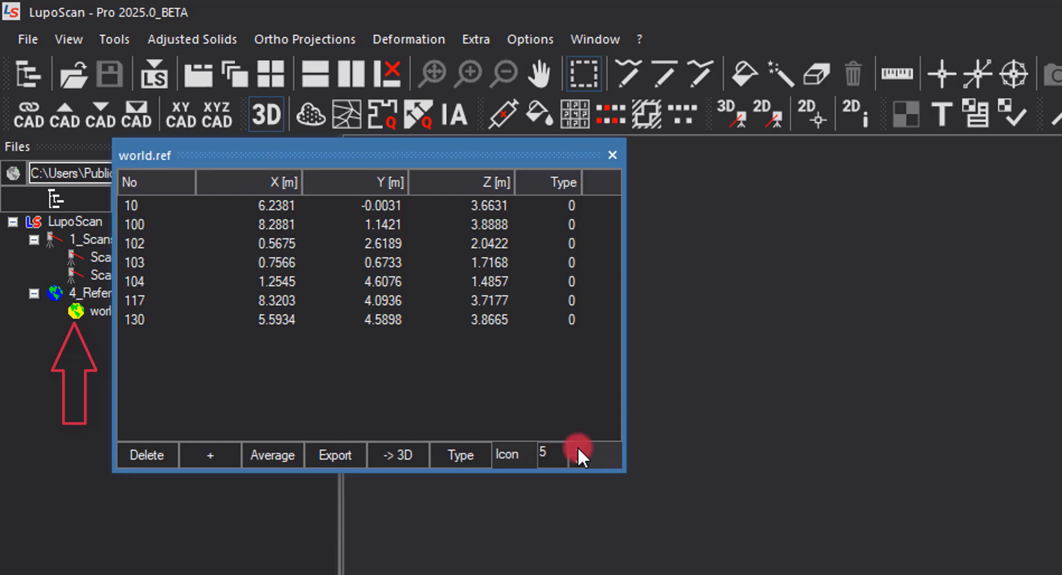
left_click(579, 462)
left_click(579, 463)
left_click(579, 462)
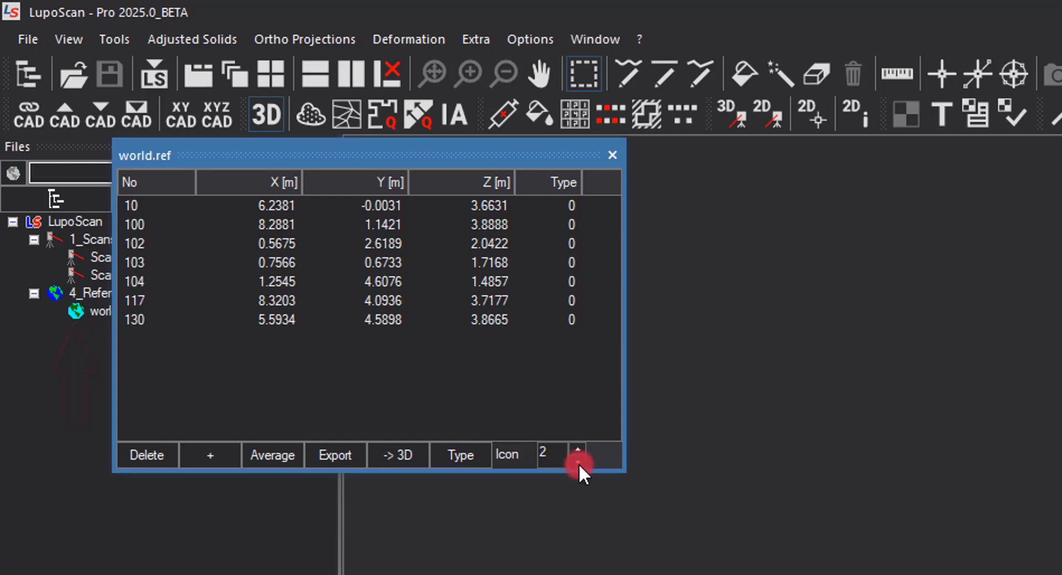
left_click(579, 463)
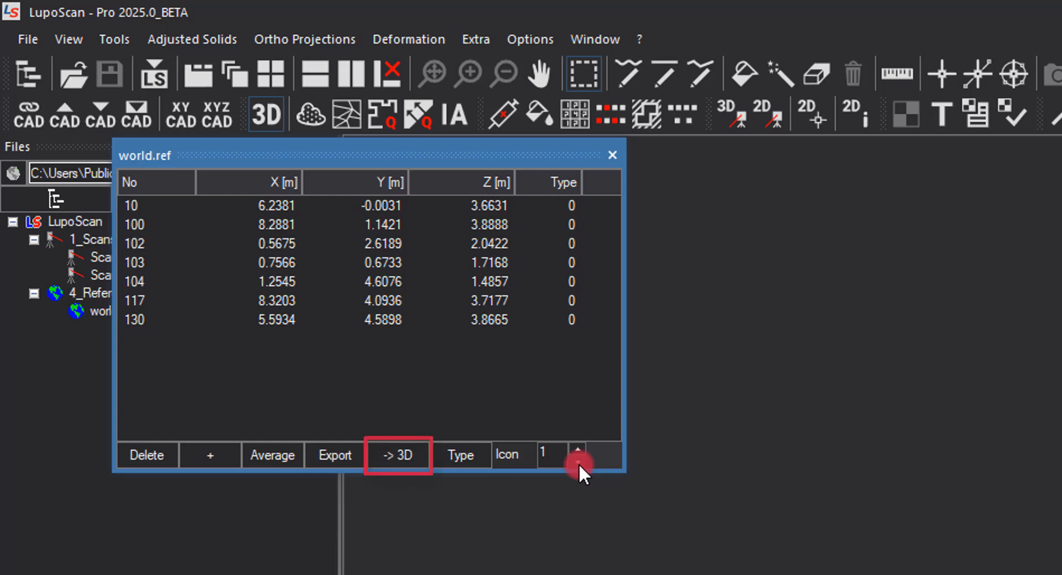
- Show the reference points in a 3D view, inspect them, and close that view
left_click(402, 454)
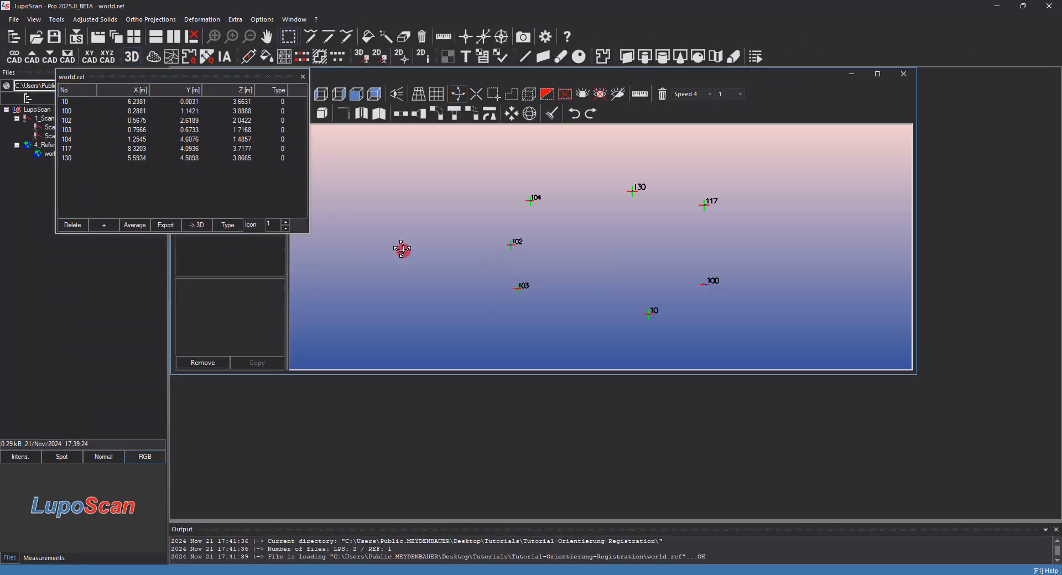
left_click_drag(565, 304, 584, 254)
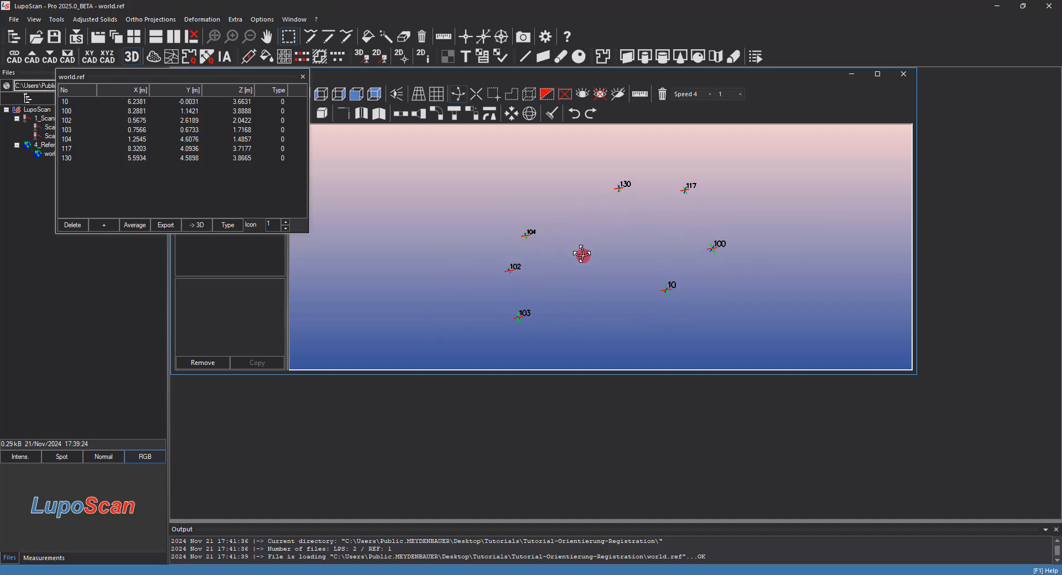
left_click(903, 76)
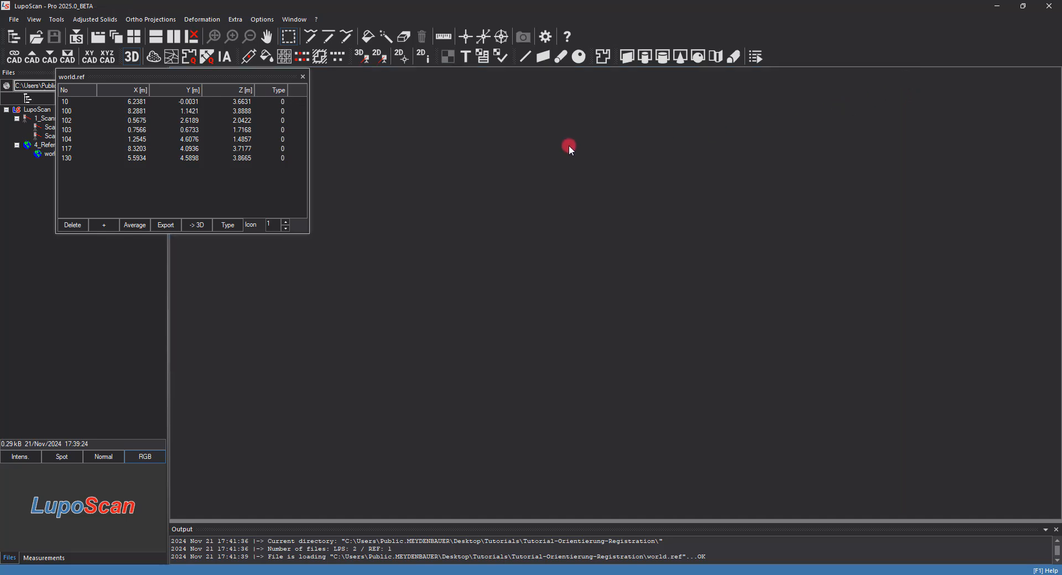
- Close the reference list and open Scan1.lps in a maximized 2D view
left_click(304, 76)
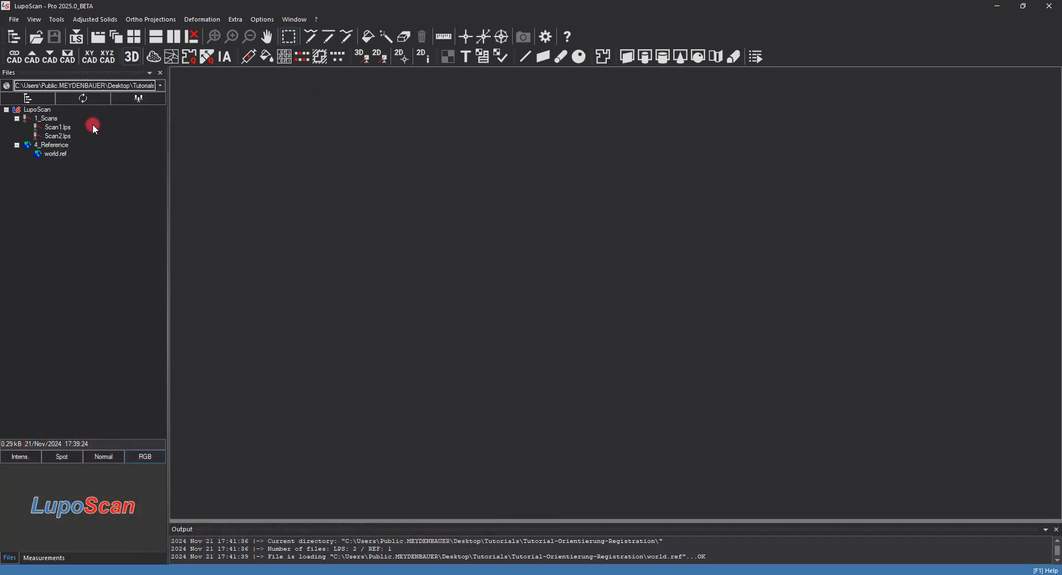
double_click(69, 128)
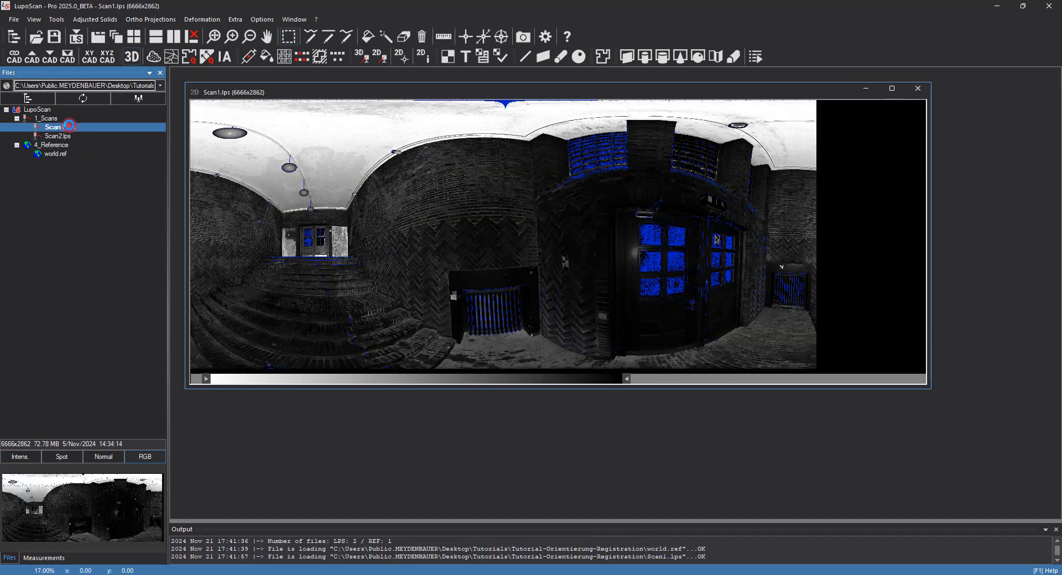
left_click(892, 89)
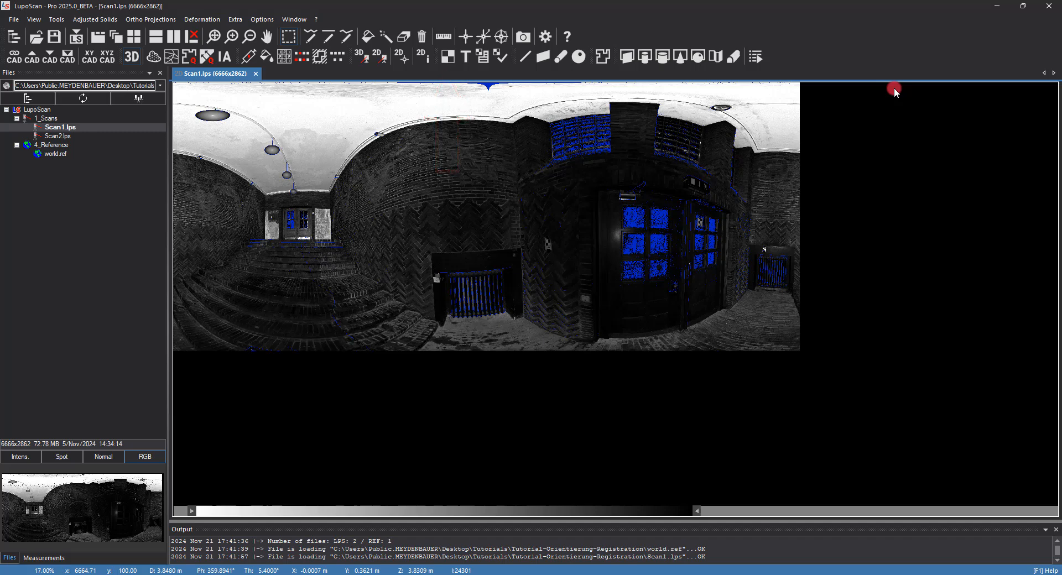
- Open the Orientation dialog for Scan1 and load world.ref as its reference file
left_click(448, 63)
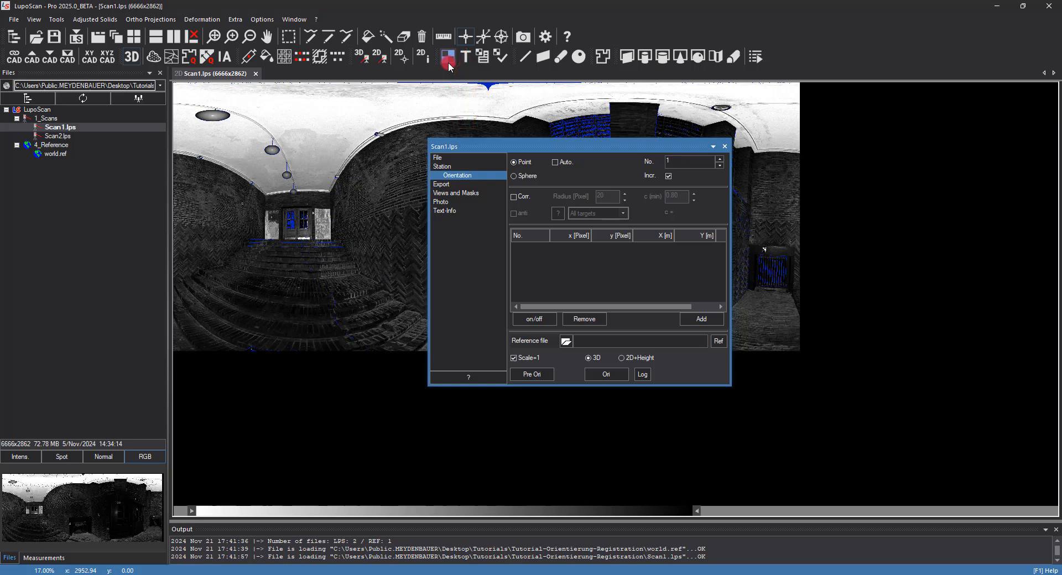
left_click_drag(556, 148, 301, 99)
middle_click_drag(541, 213, 629, 251)
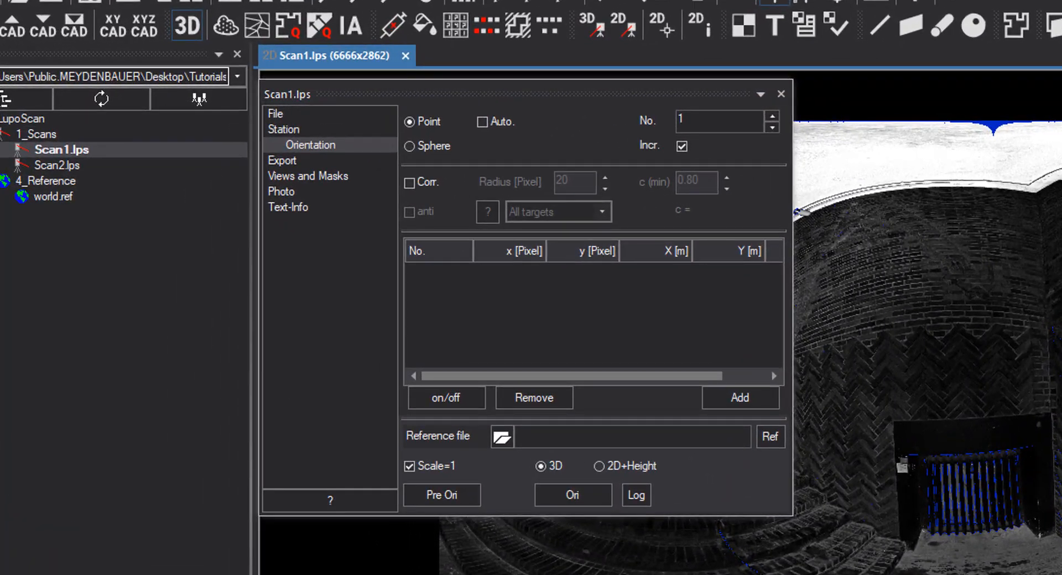
left_click(502, 440)
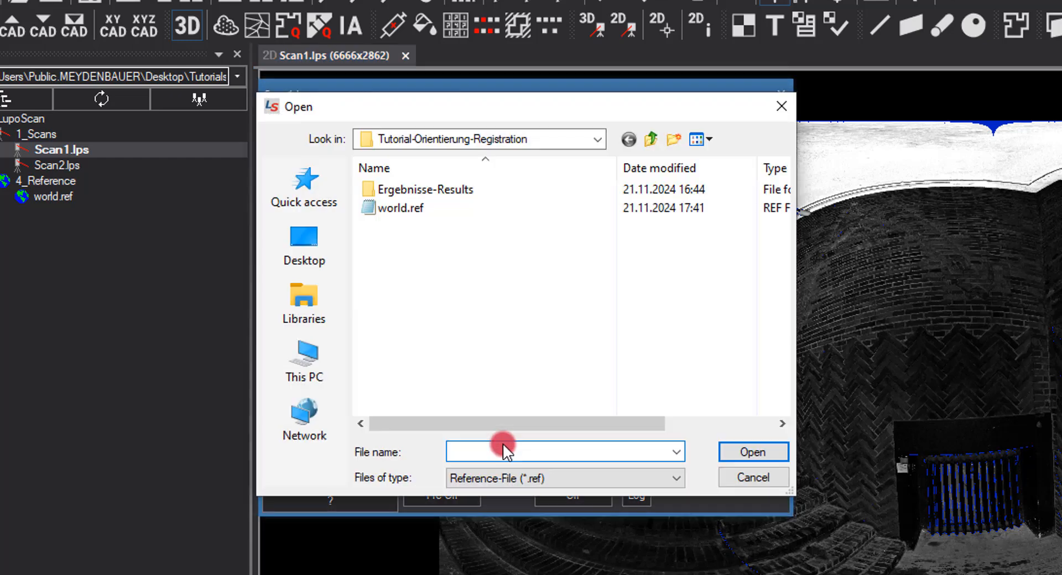
left_click(402, 203)
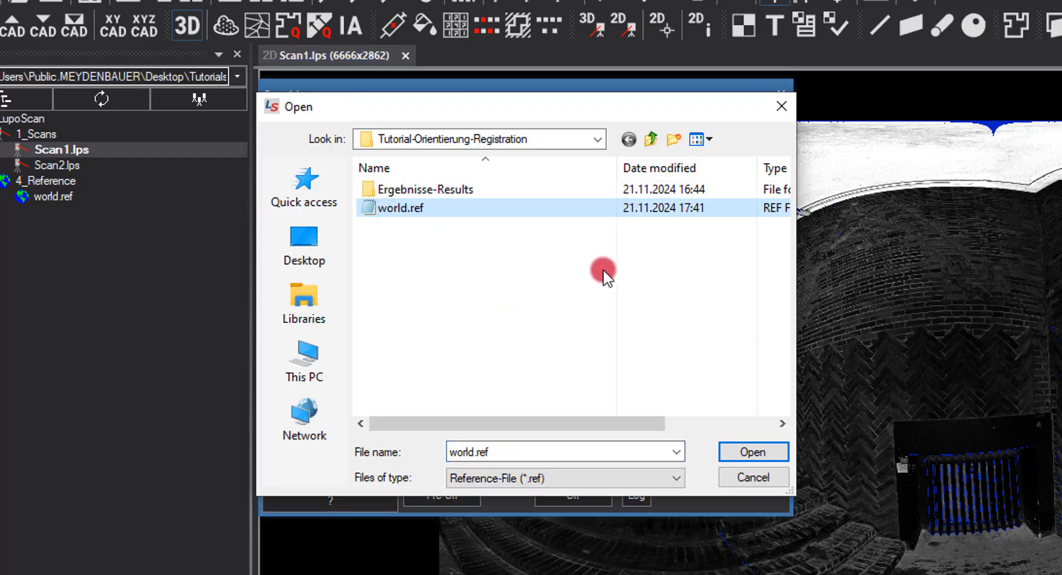
left_click(757, 442)
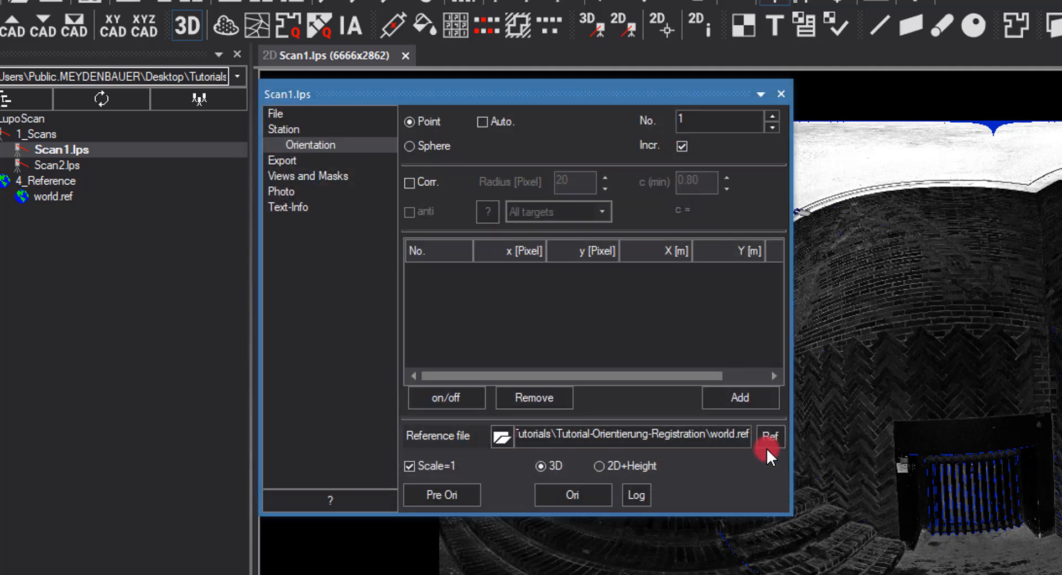
left_click(767, 448)
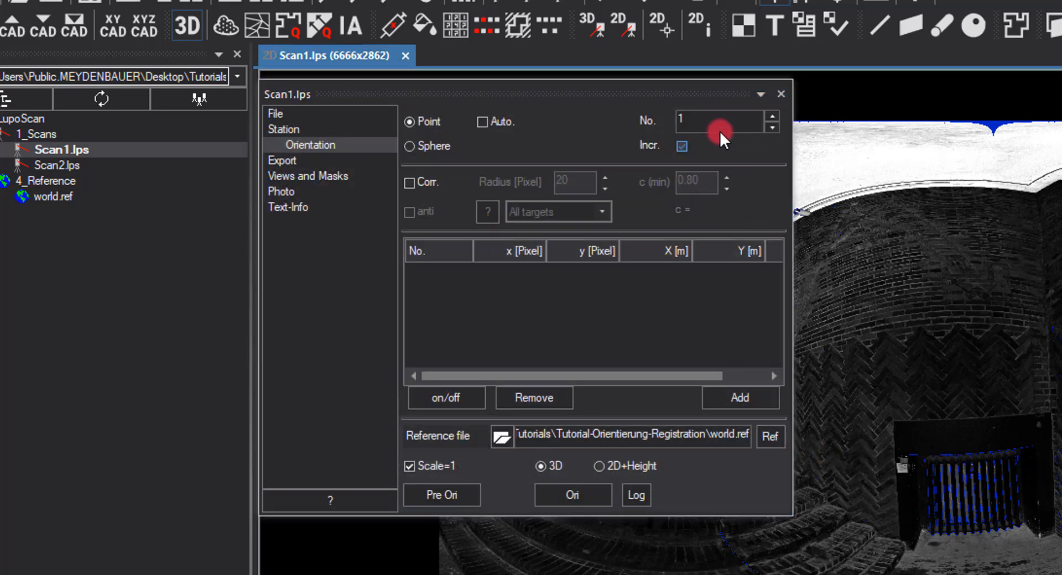
- Set the orientation point number to 103
left_click(709, 114)
type("03")
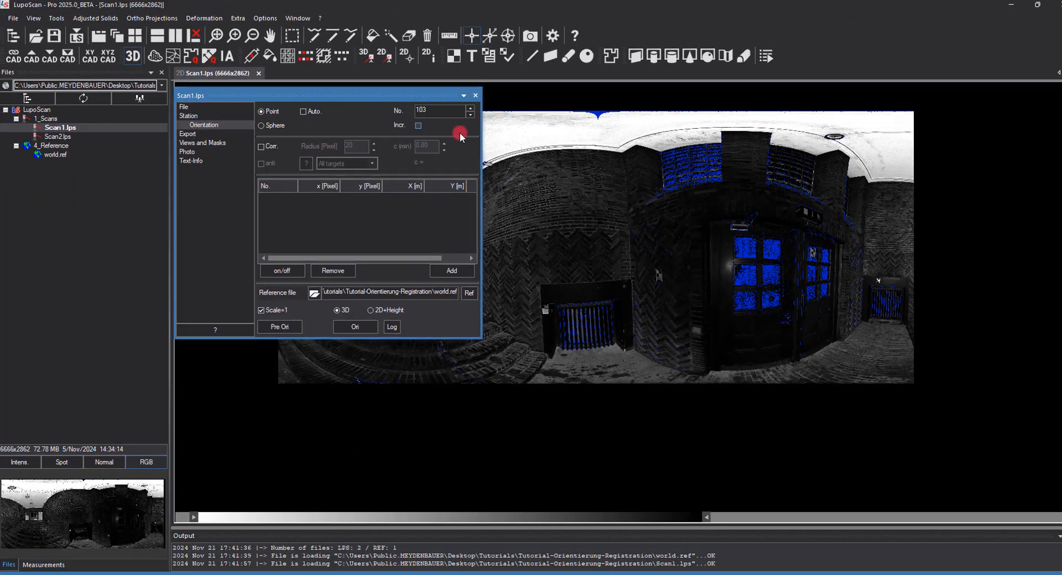
scroll(649, 272, "up", 5)
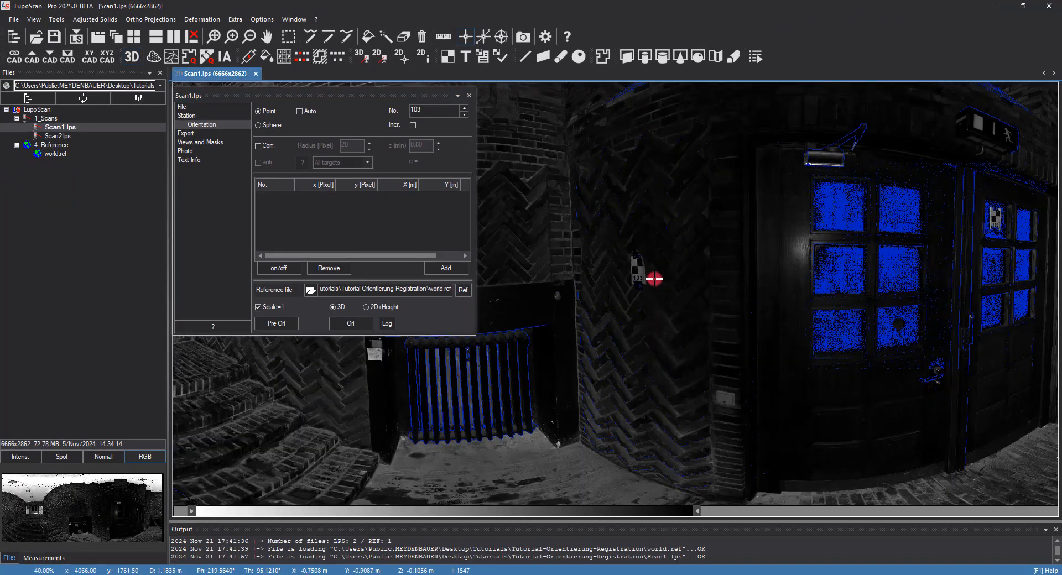
scroll(640, 267, "up", 5)
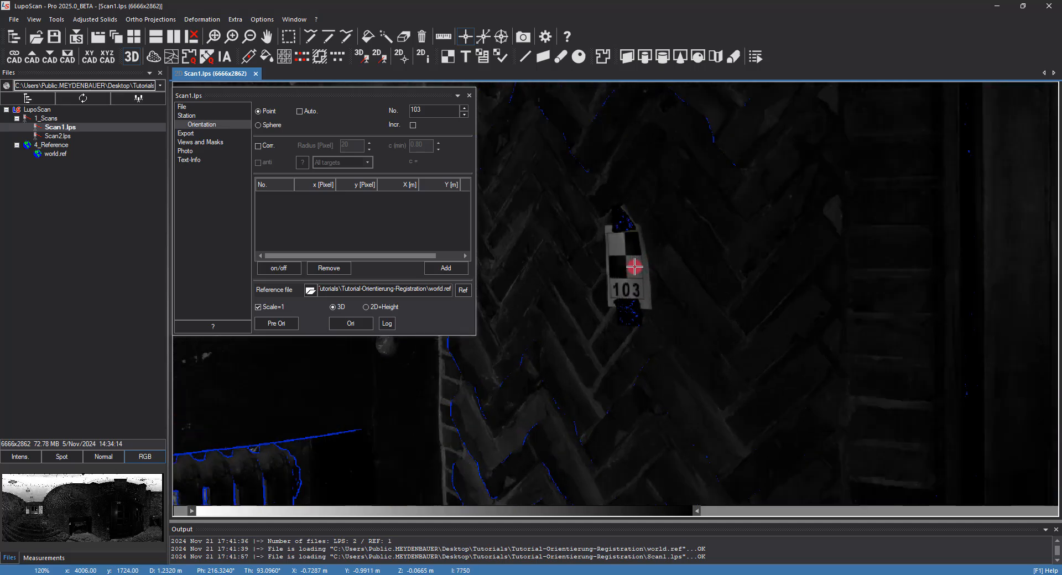
scroll(634, 268, "up", 6)
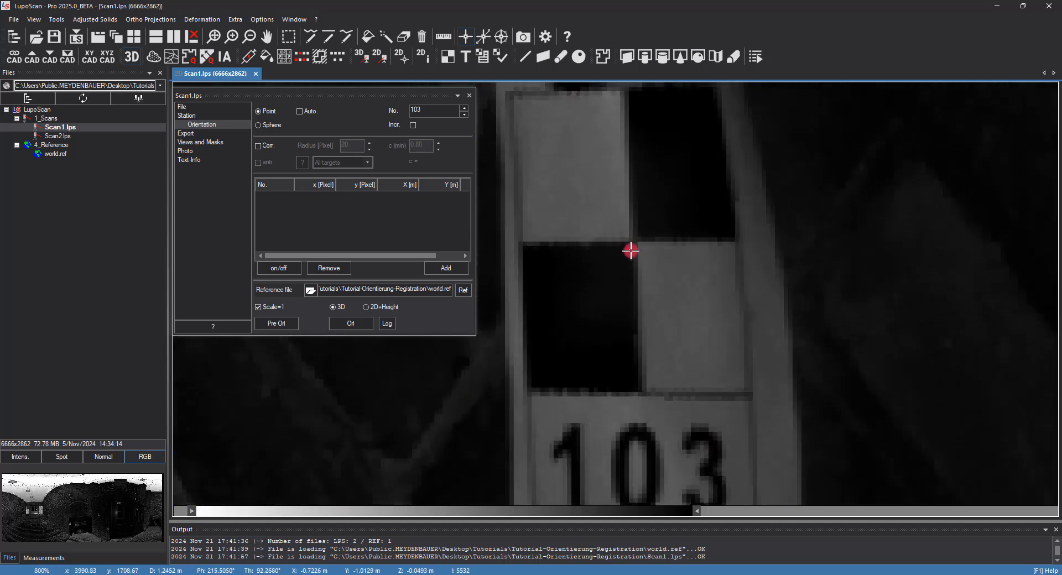
- Mark the centre of target 103 manually, then remove that point from the list
left_click(640, 246)
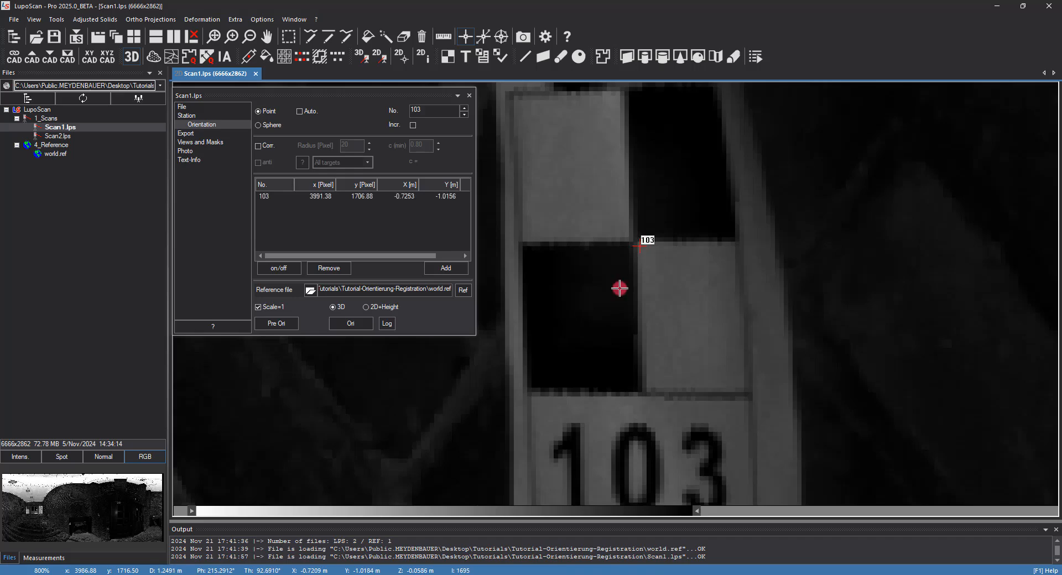
left_click(380, 196)
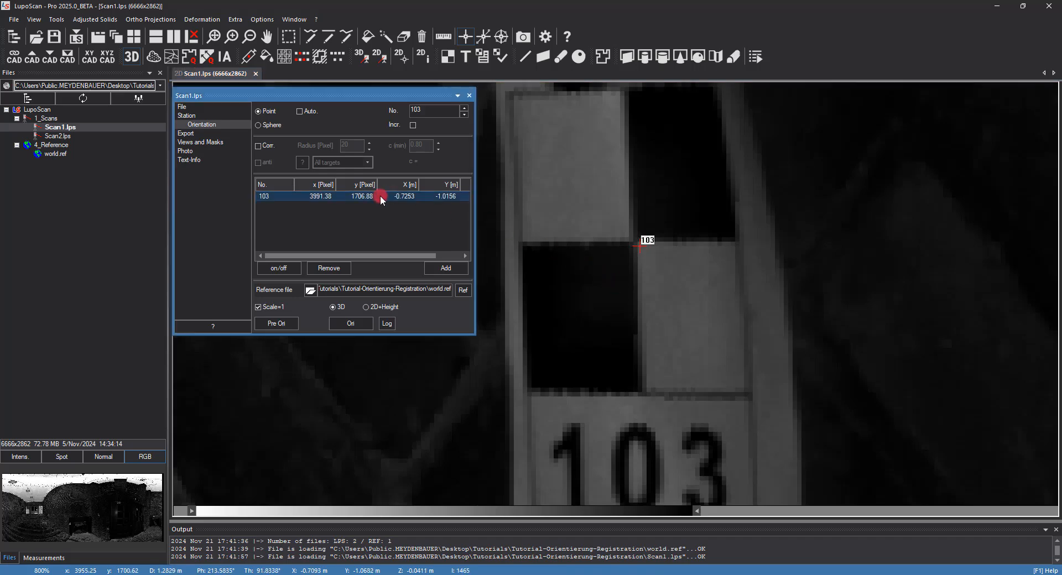
left_click(328, 268)
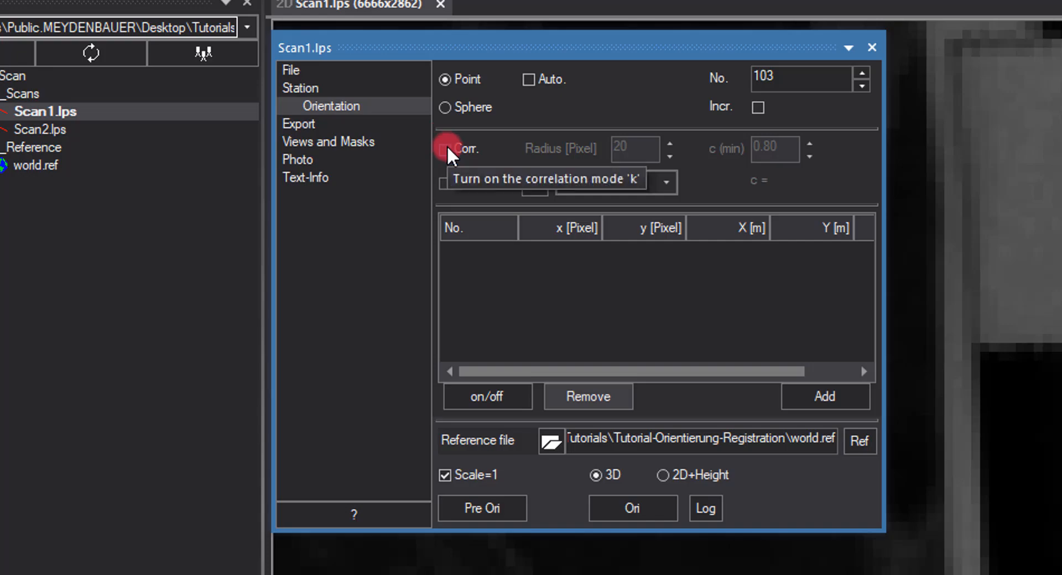
- Turn on correlation and measure target 103 at its checkerboard centre
left_click(446, 148)
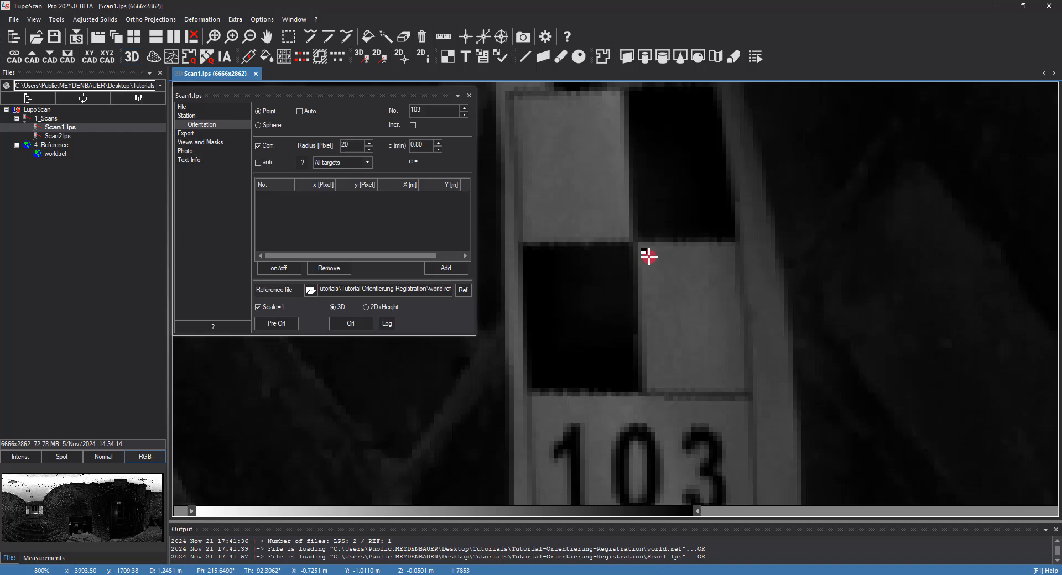
left_click(649, 256)
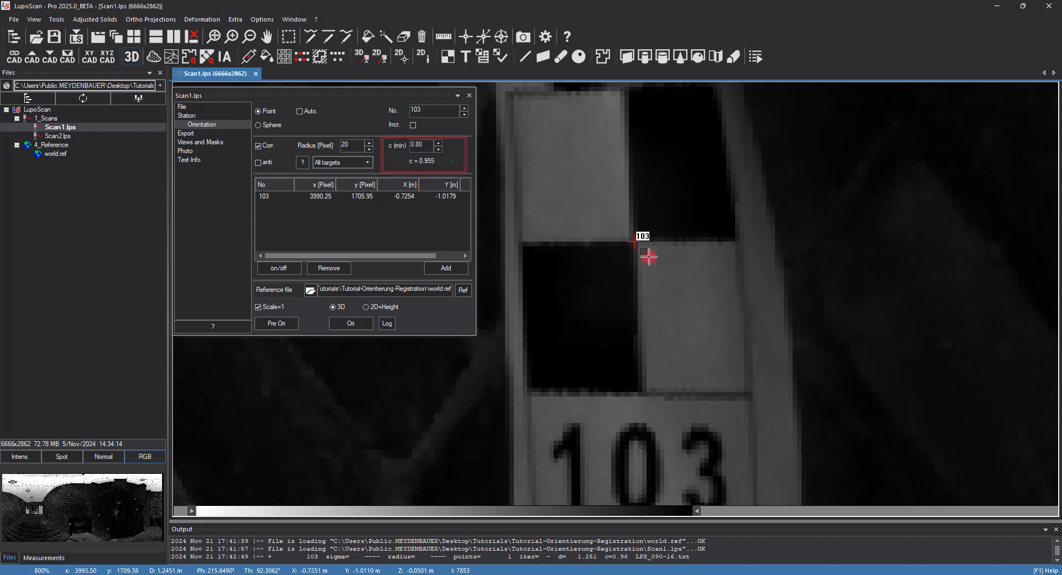
- Turn on number auto-increment and set the point number to 102
scroll(632, 271, "down", 3)
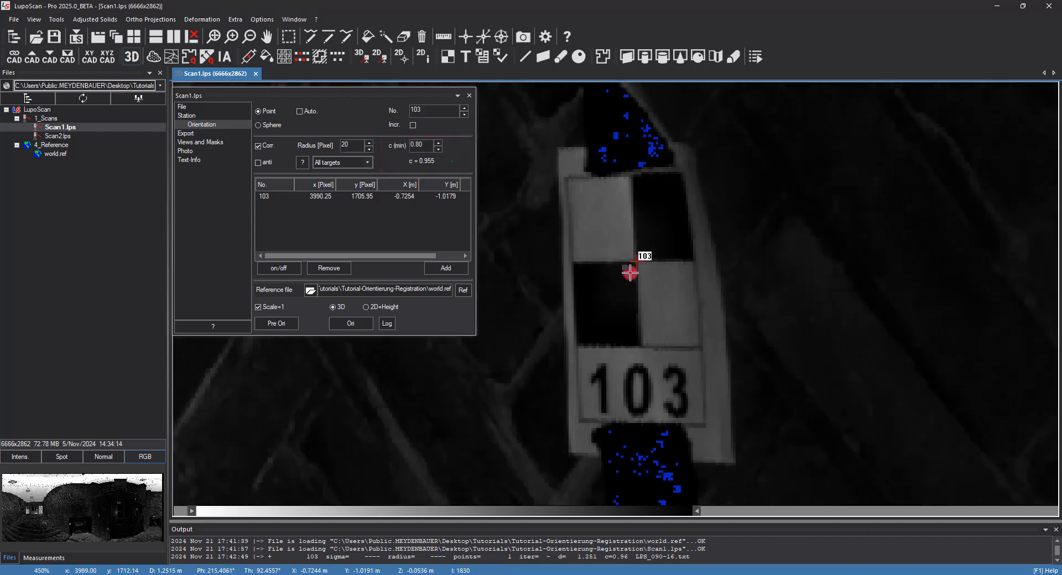
scroll(631, 273, "down", 5)
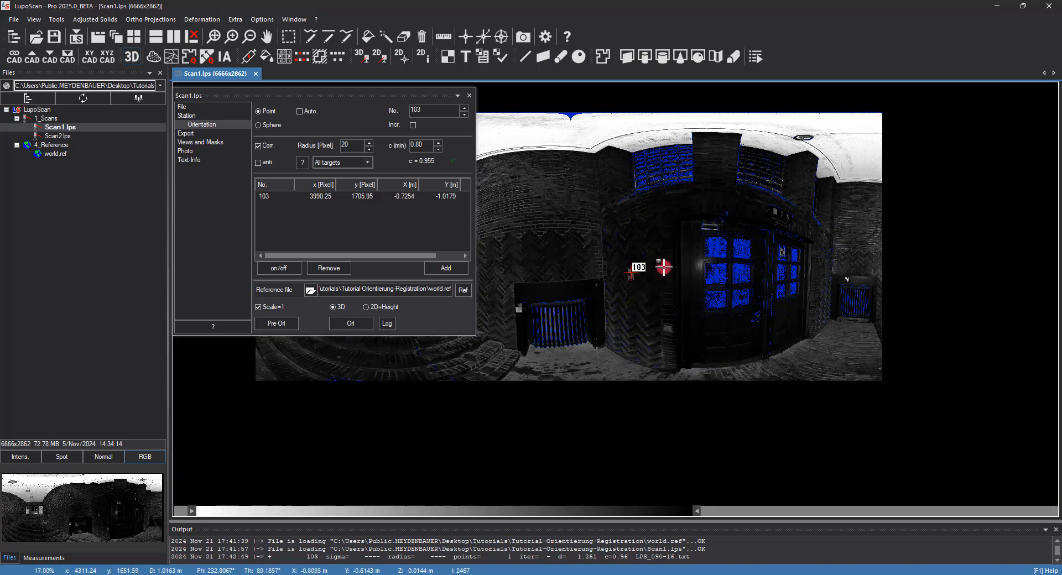
scroll(774, 268, "down", 1)
scroll(719, 265, "up", 5)
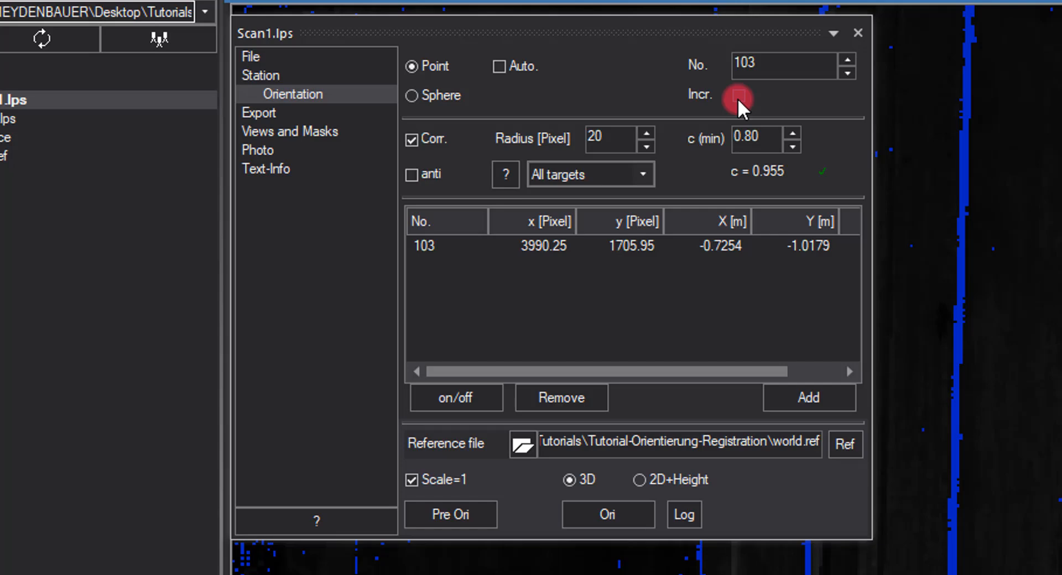
left_click(739, 97)
left_click(778, 67)
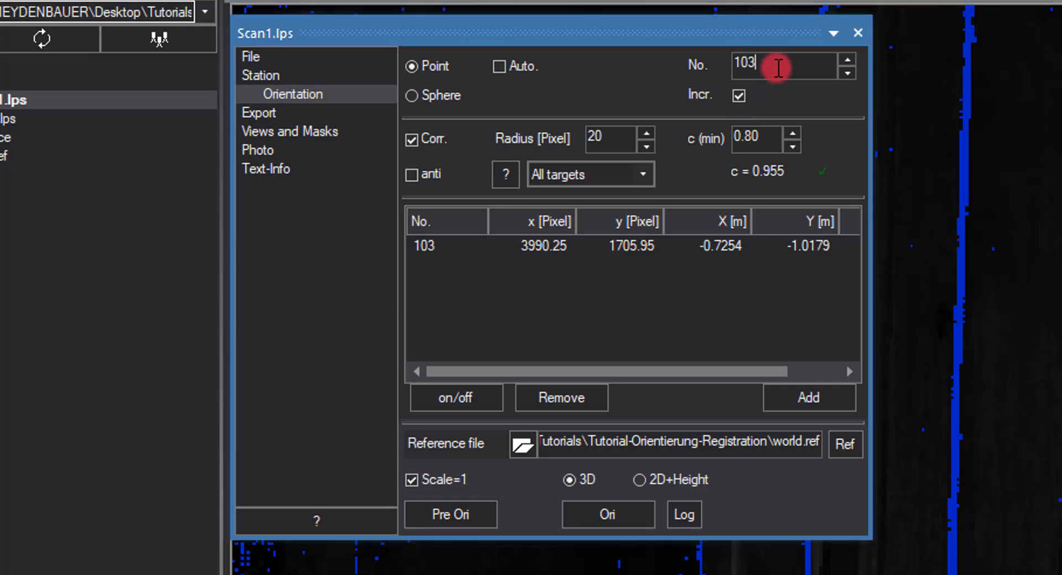
key("BackSpace")
type("2")
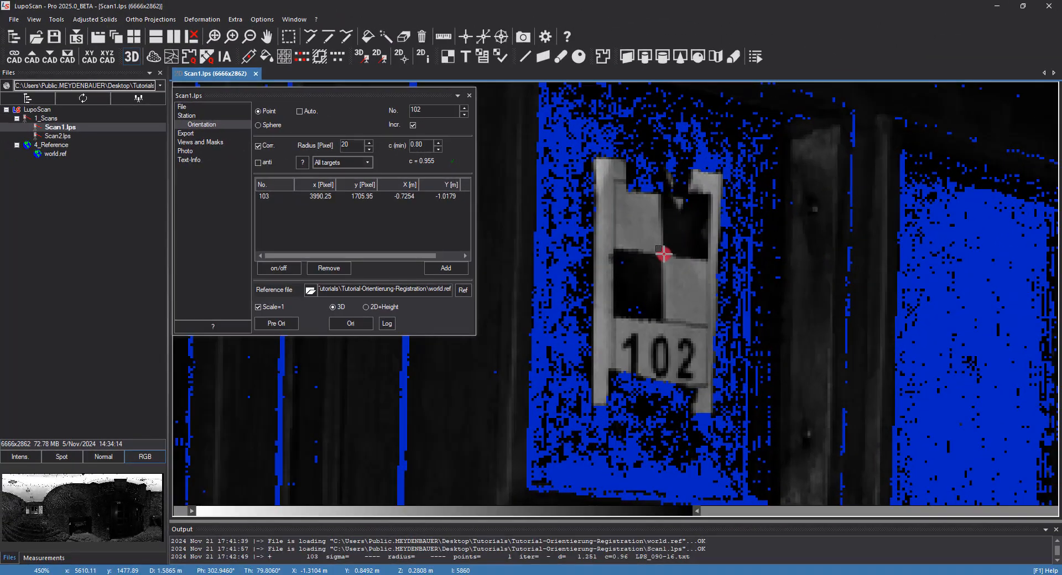
- Measure target 102 at its checkerboard centre
left_click(664, 252)
scroll(663, 256, "up", 1)
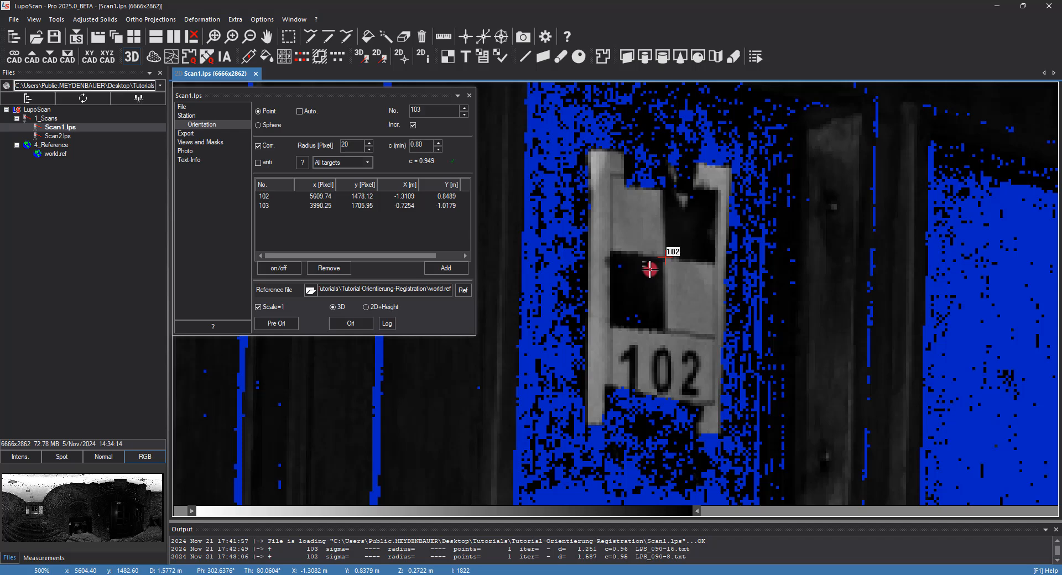
- Run the pre-orientation from targets 102 and 103, accept it, and decline the automatic correlate-and-orientate prompt
scroll(650, 269, "down", 3)
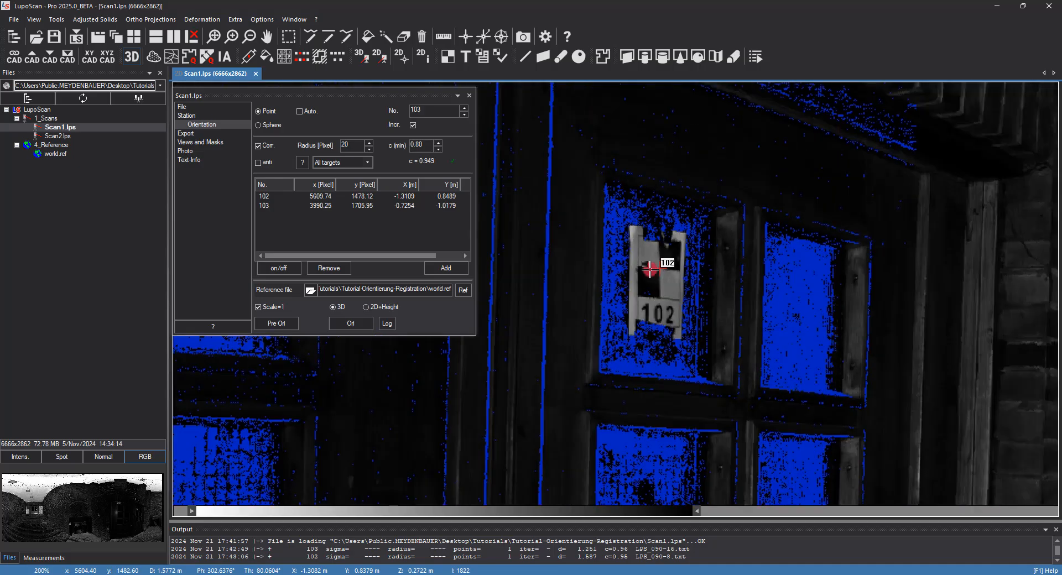
scroll(650, 270, "down", 5)
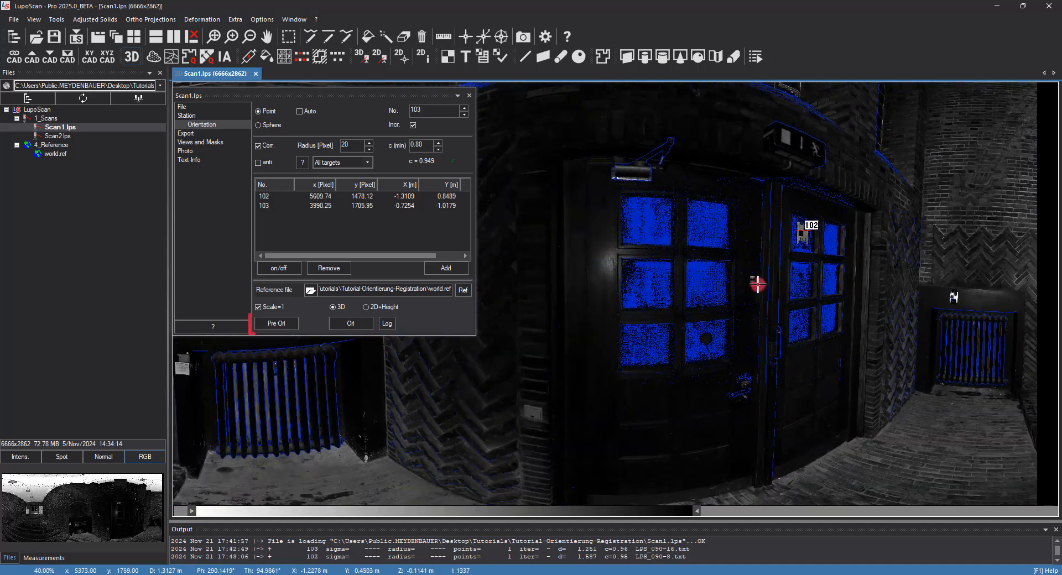
scroll(758, 284, "down", 4)
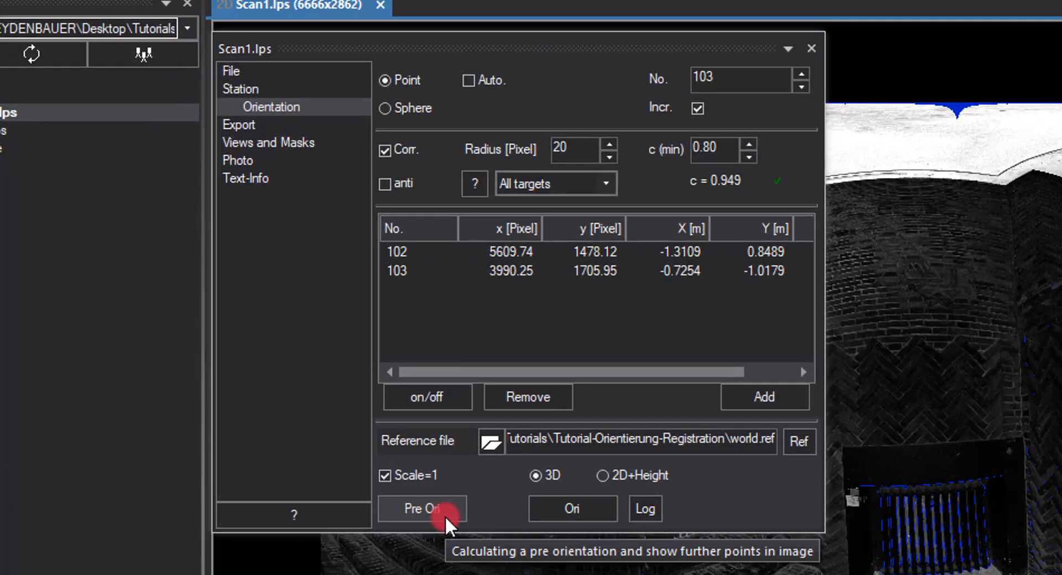
left_click(445, 515)
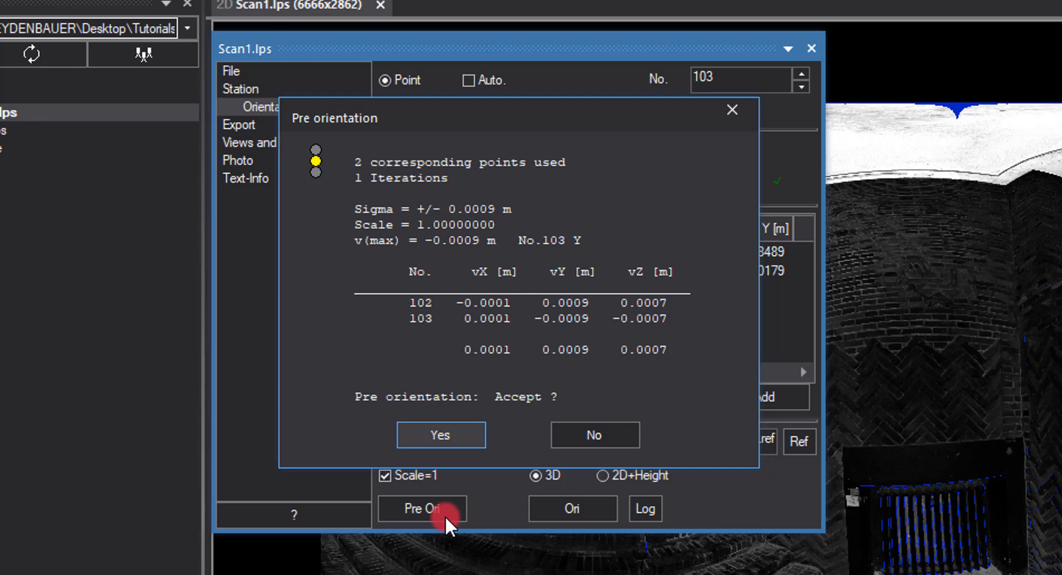
left_click(454, 434)
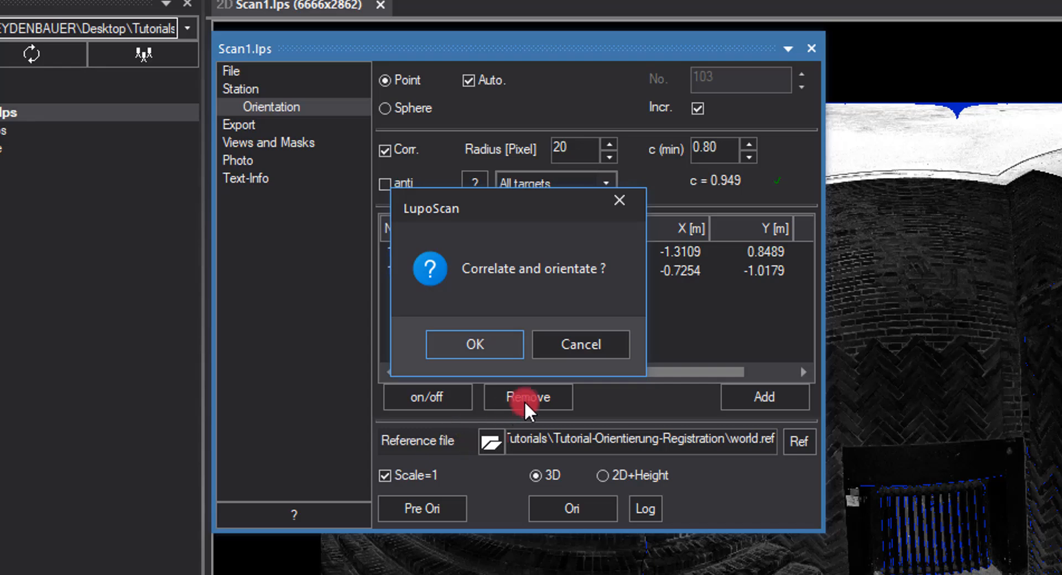
left_click(616, 348)
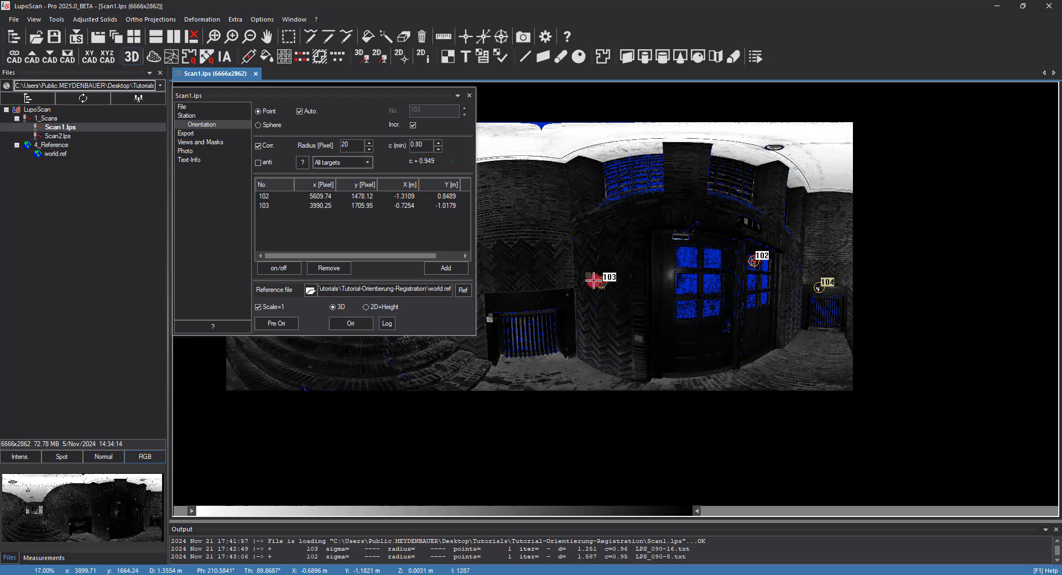
- Measure target 104 above the radiator at its checkerboard centre
scroll(595, 284, "down", 2)
middle_click_drag(599, 294, 702, 286)
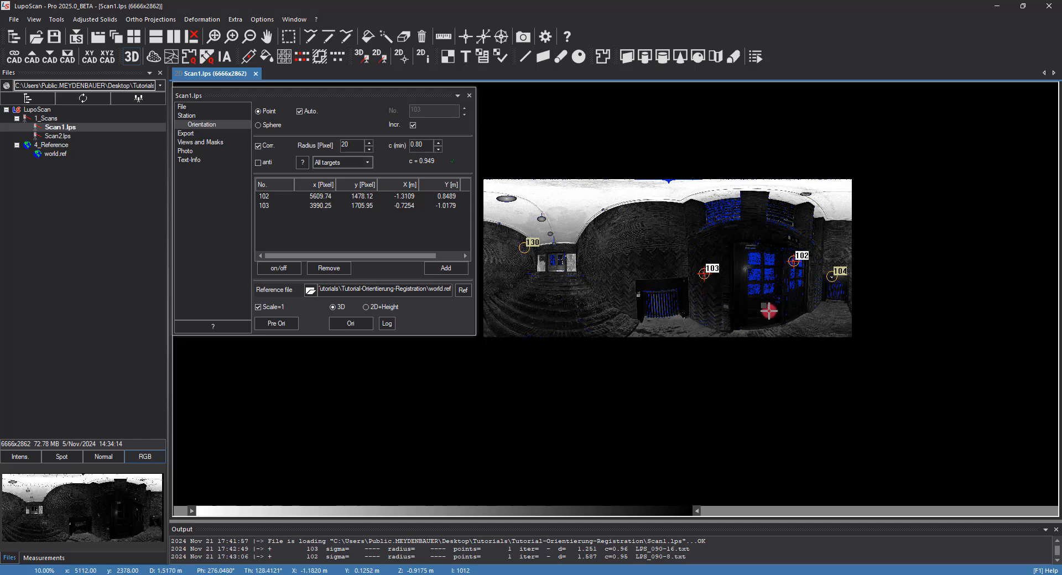
left_click_drag(763, 308, 647, 297)
scroll(724, 262, "up", 5)
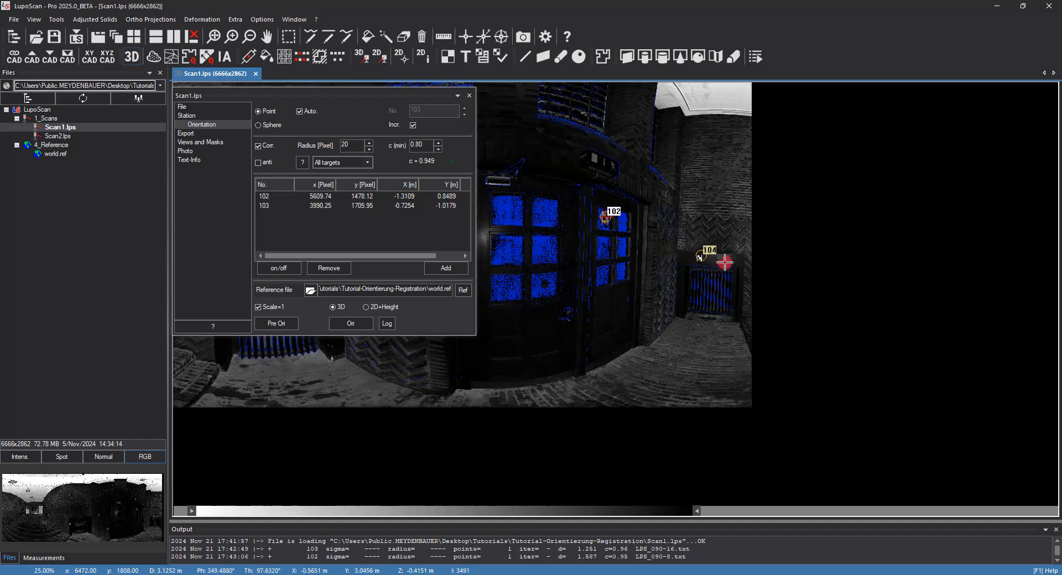
scroll(661, 256, "up", 6)
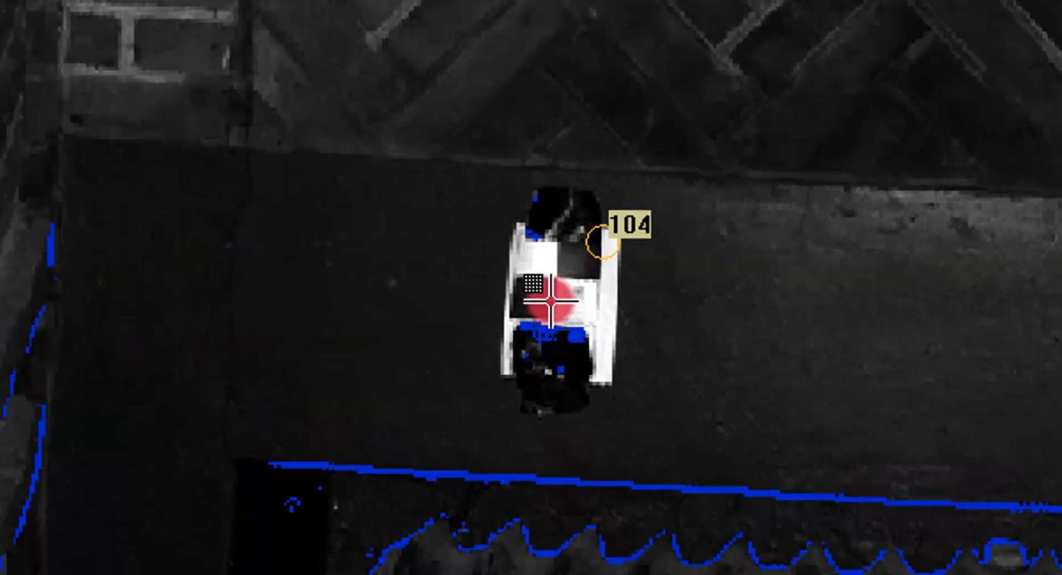
left_click(551, 281)
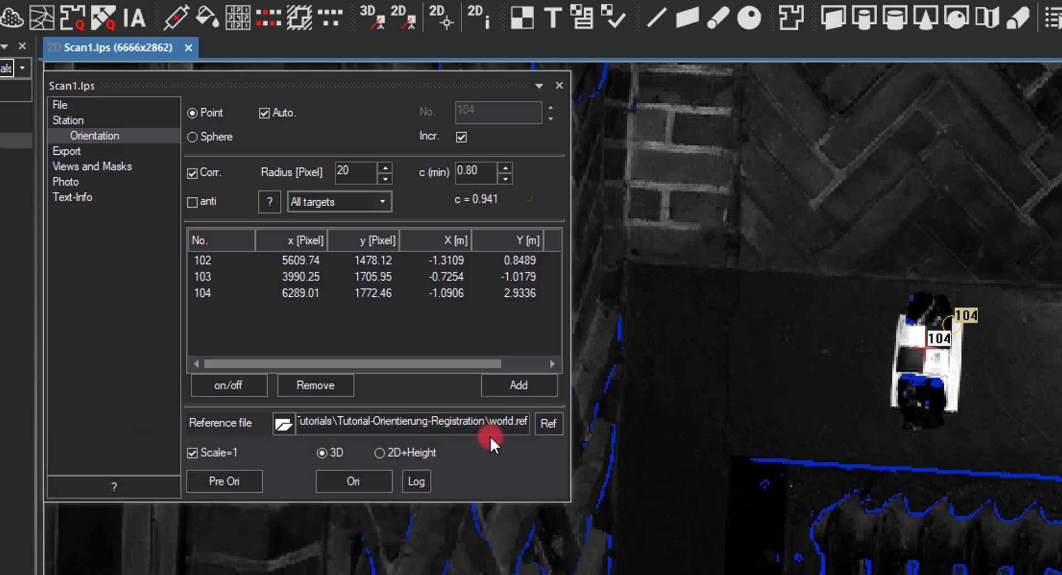
- Accept a new pre-orientation with three points, correlate and orientate automatically, and reject the resulting orientation
left_click(238, 479)
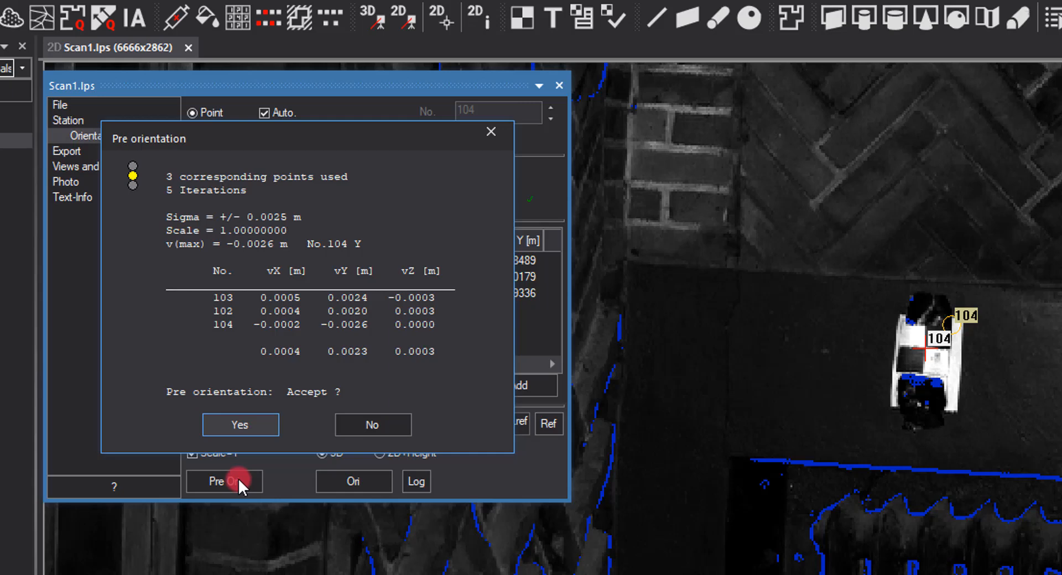
left_click(270, 431)
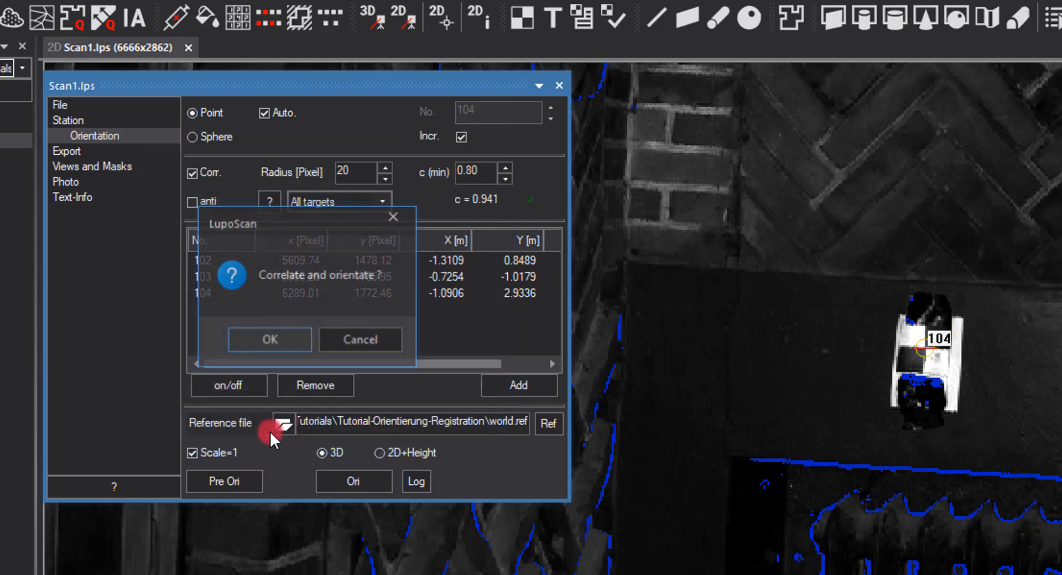
left_click(292, 341)
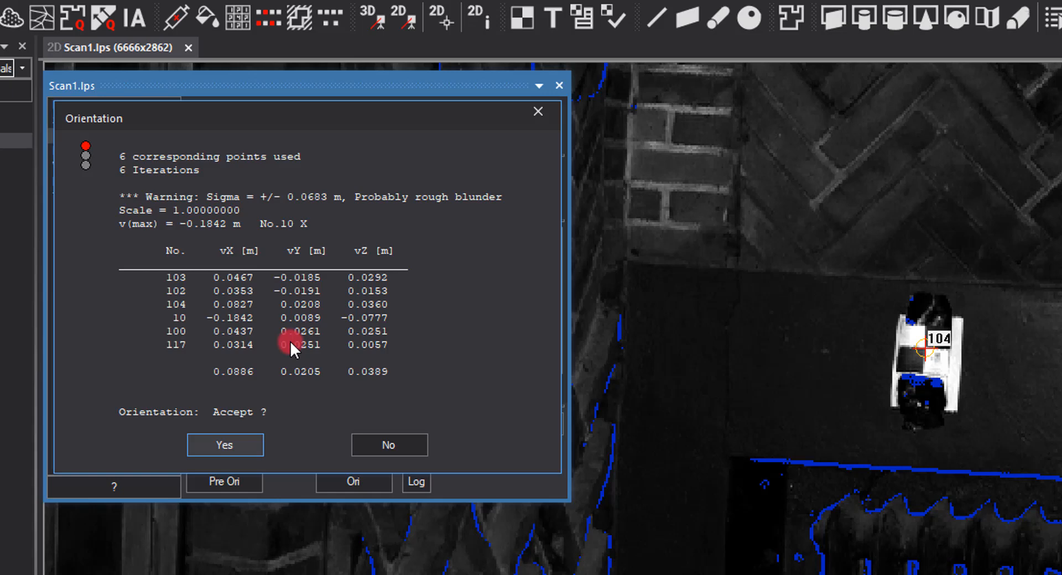
left_click(390, 440)
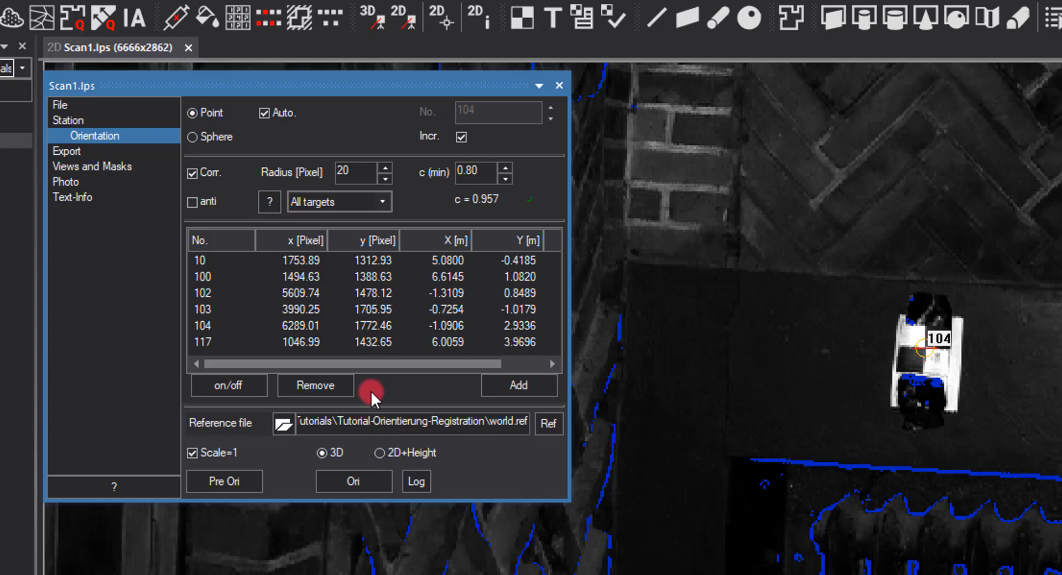
- Deactivate point 10 in the list, then rerun the orientation and accept it
double_click(213, 261)
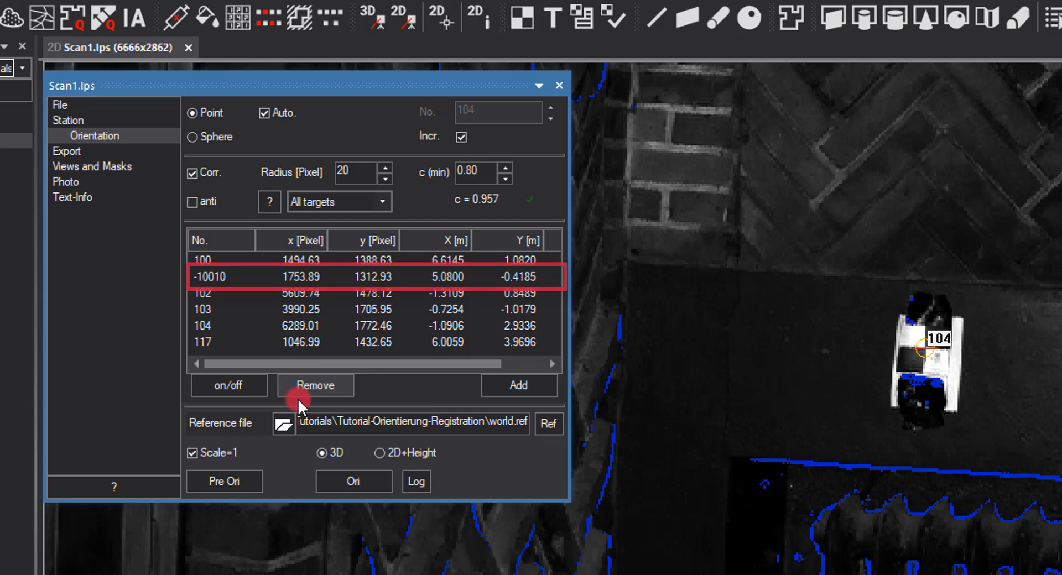
left_click(361, 483)
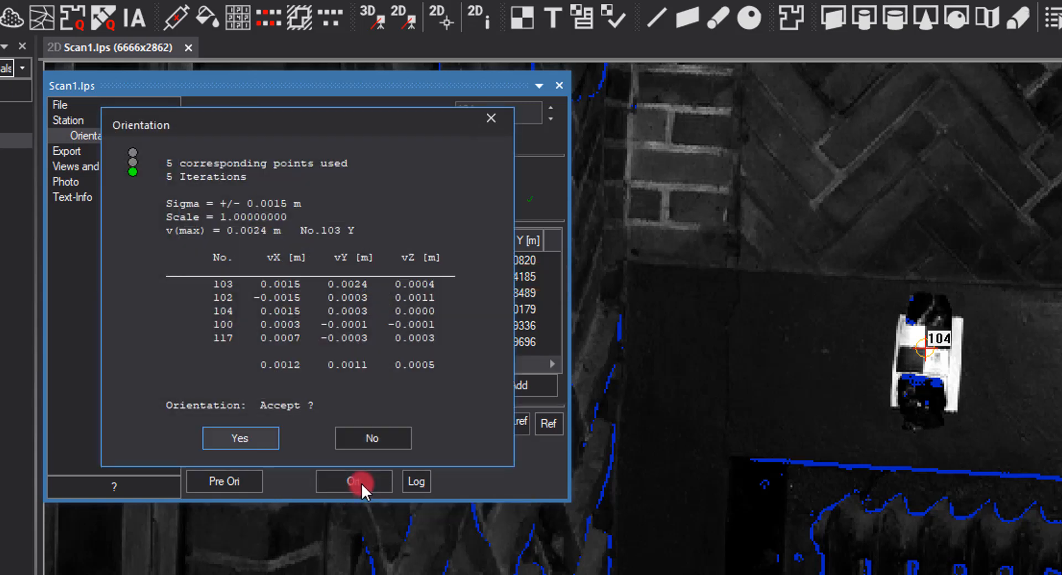
left_click(254, 438)
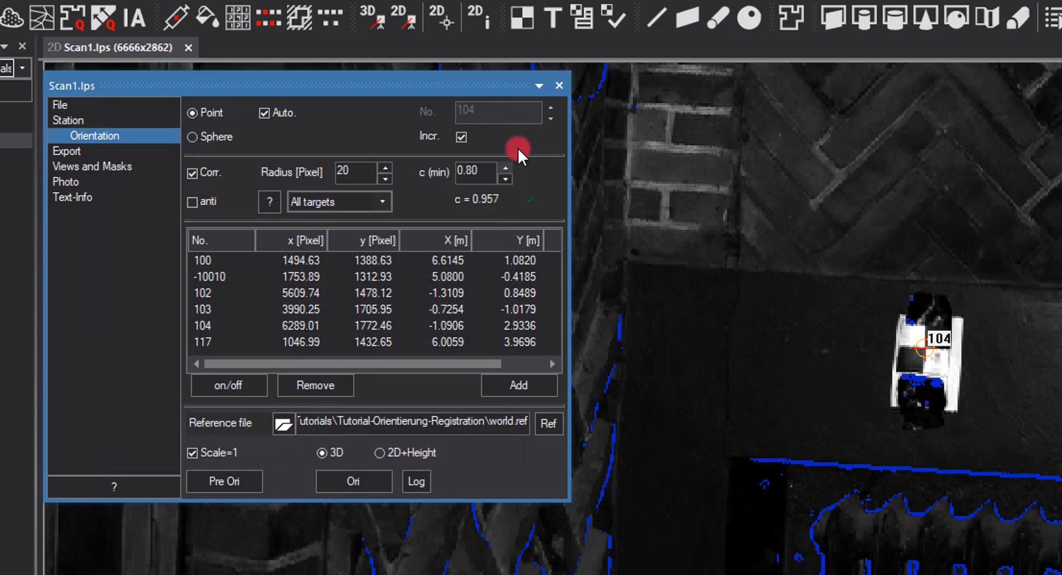
- Close the orientation dialog and refresh the file tree
left_click(560, 81)
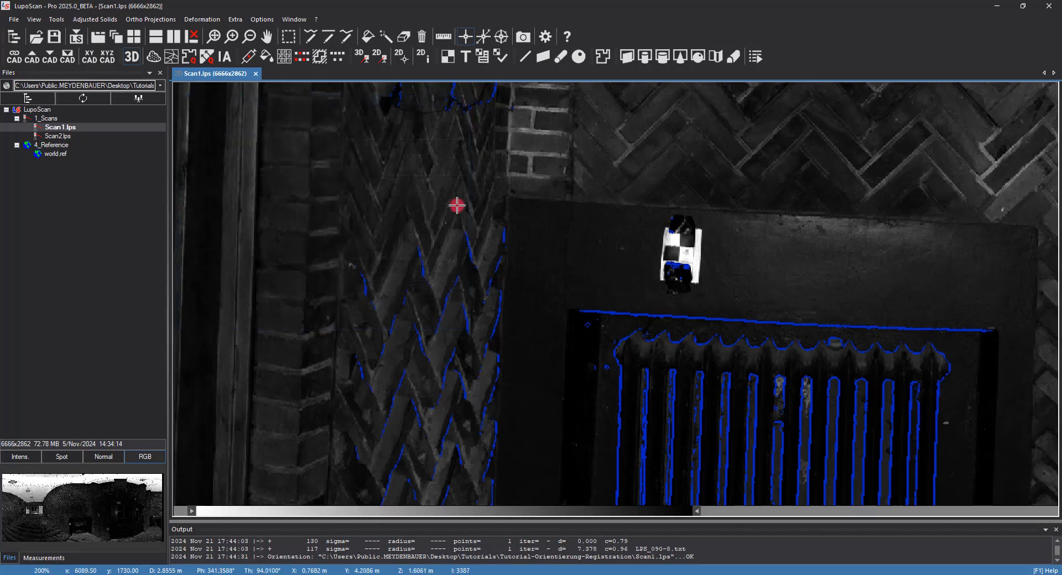
scroll(465, 244, "down", 10)
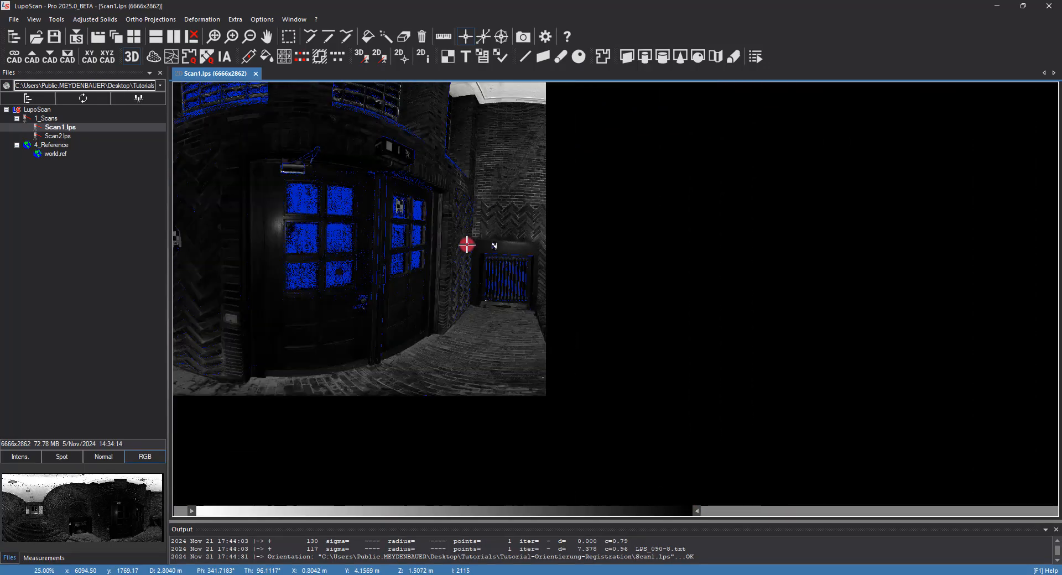
middle_click_drag(345, 266, 637, 301)
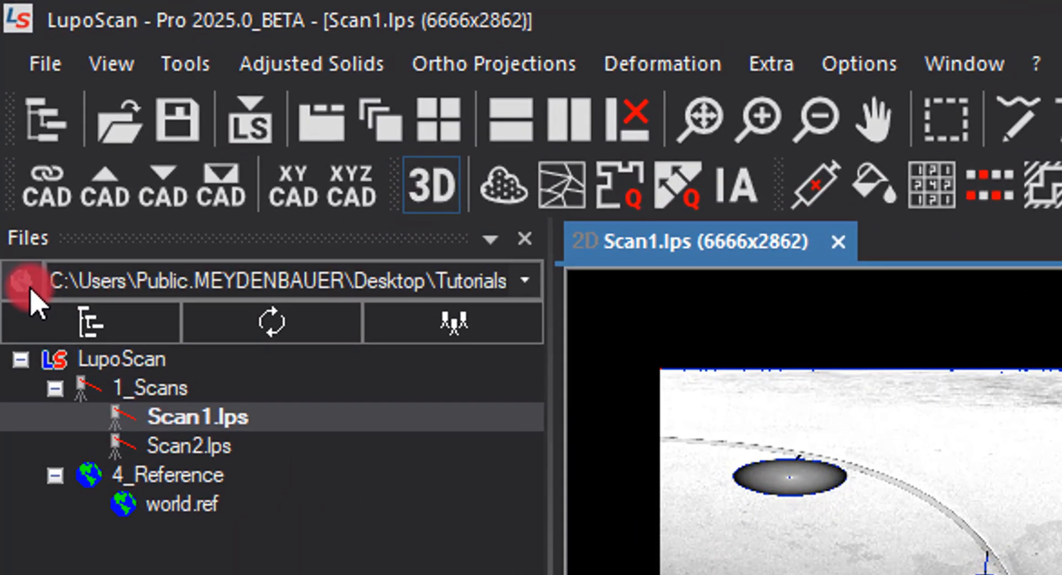
left_click(27, 285)
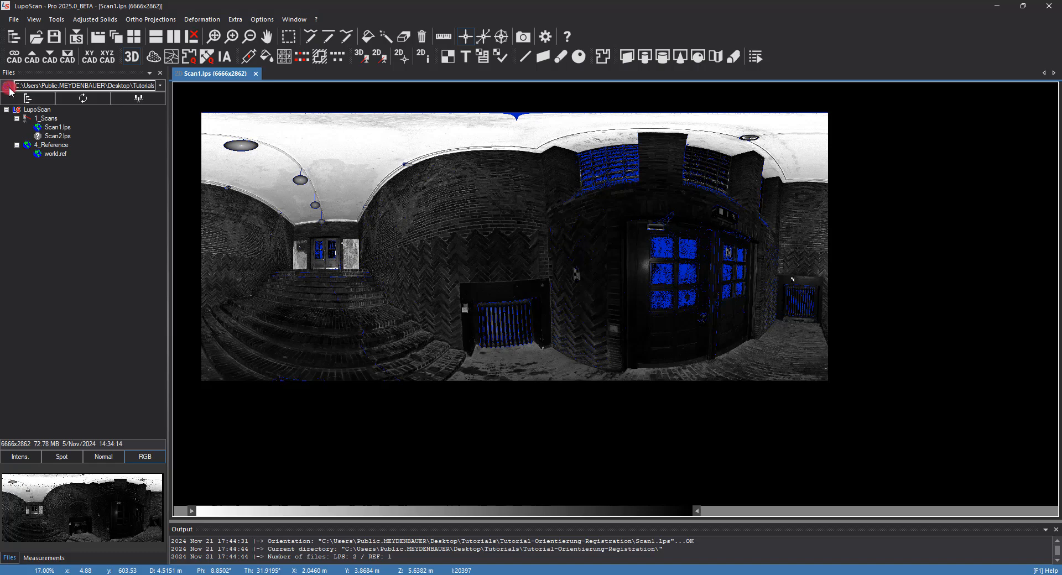
- Open Scan2 and start a point cloud with colour red and a pixel increment of 2
double_click(58, 136)
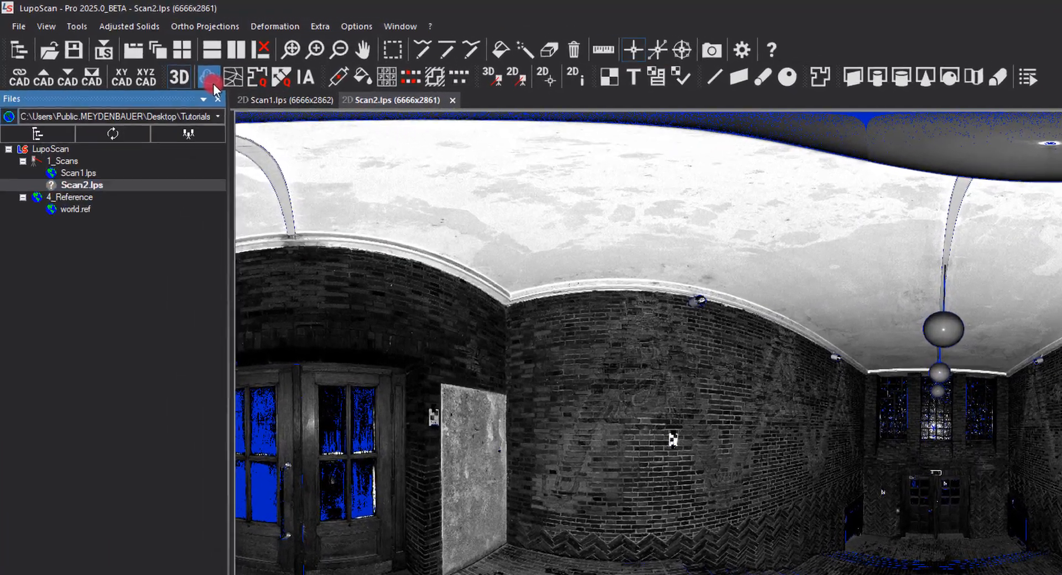
left_click(153, 57)
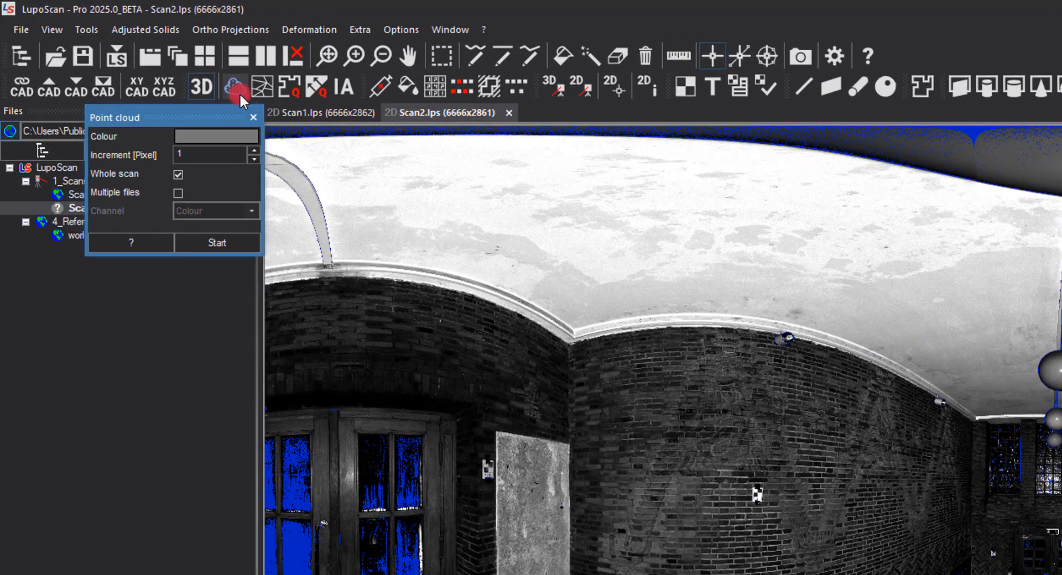
left_click(231, 137)
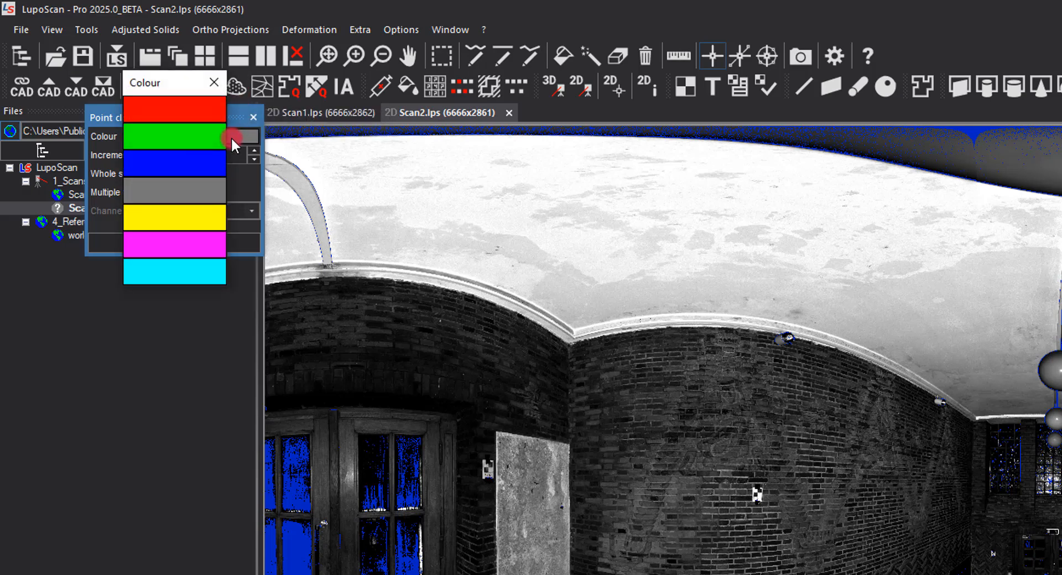
left_click(214, 117)
left_click(205, 156)
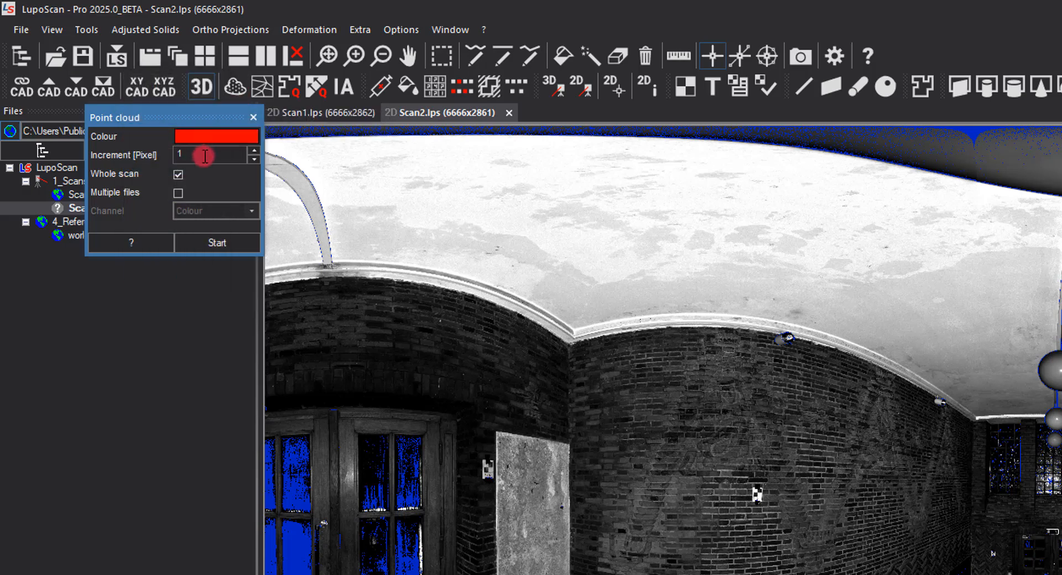
key("BackSpace")
type("2")
- Enable multiple files, add both scans, set the channel to Intensity (Change colour), and start the point cloud
left_click(178, 193)
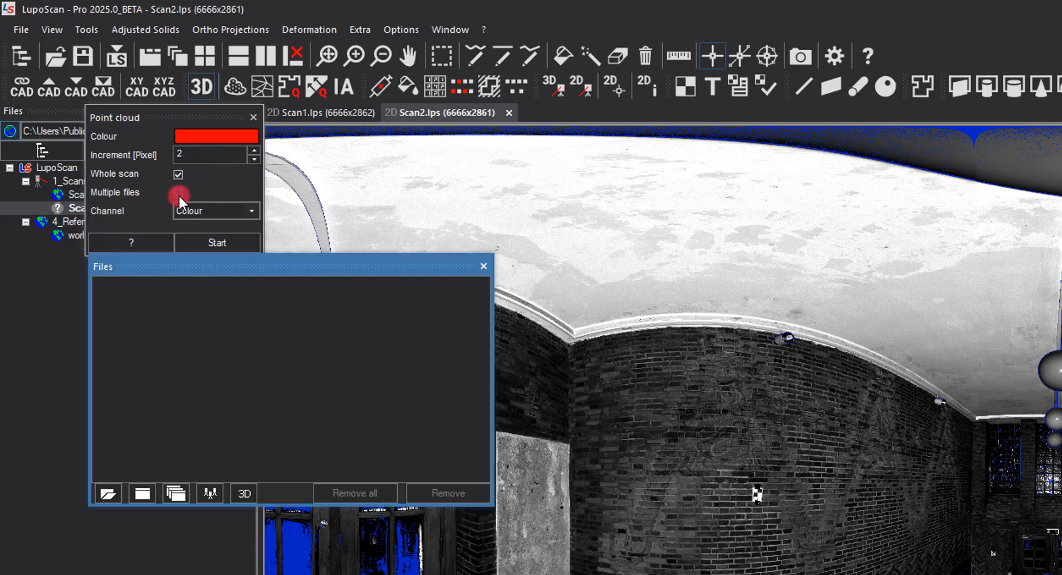
left_click(174, 493)
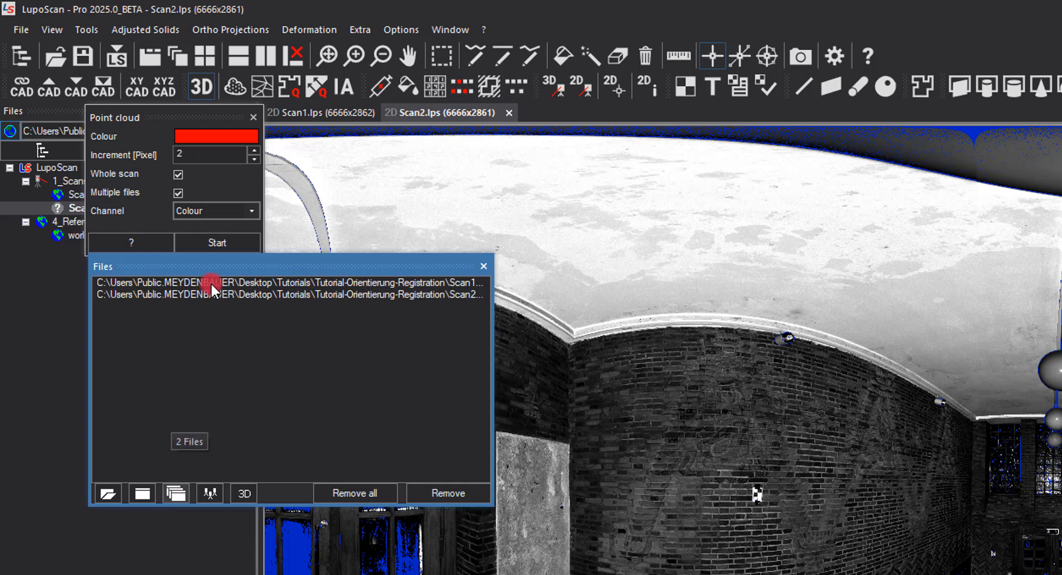
left_click(248, 213)
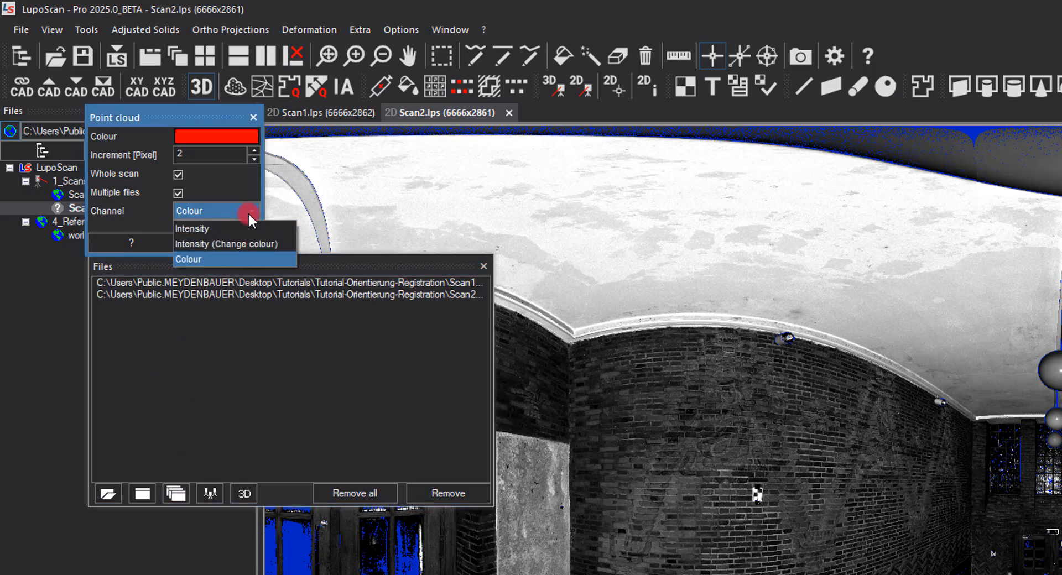
left_click(281, 247)
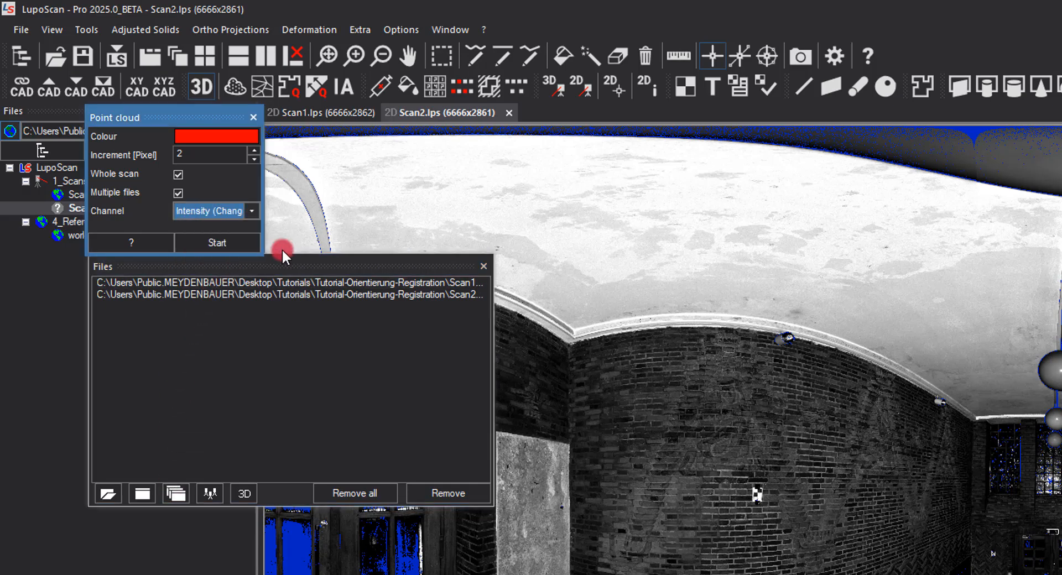
left_click(235, 244)
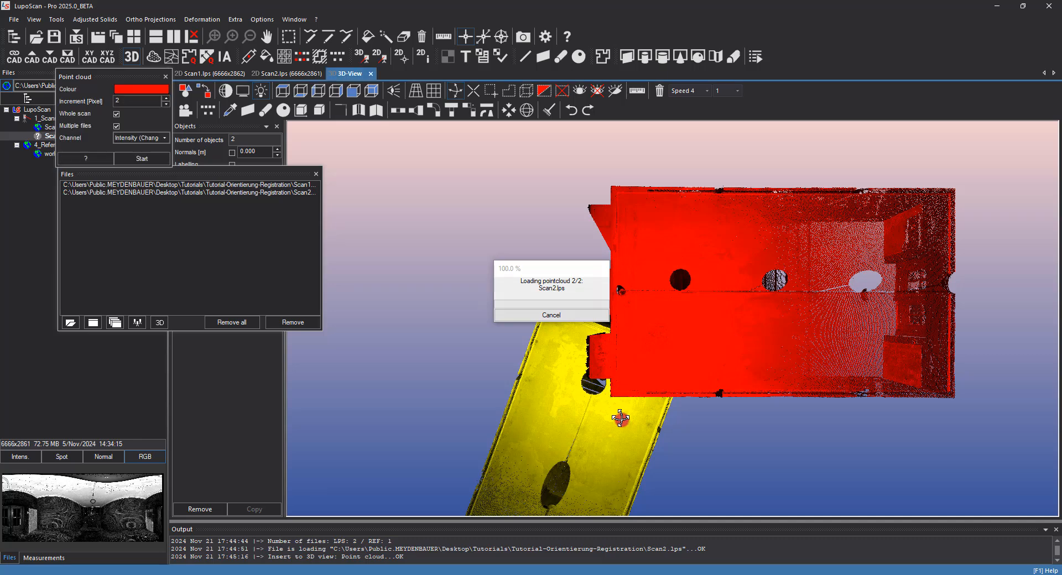
- Inspect the two scan point clouds in 3D, then close the 3D view and the point cloud dialog
scroll(620, 419, "down", 5)
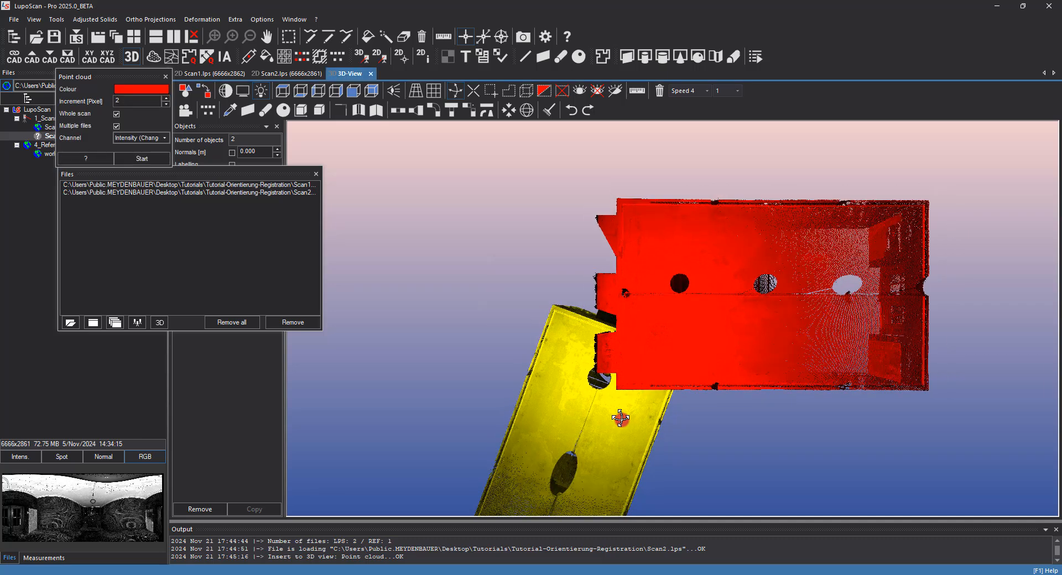
middle_click_drag(618, 371, 601, 287)
left_click_drag(593, 377, 580, 314)
scroll(584, 280, "down", 4)
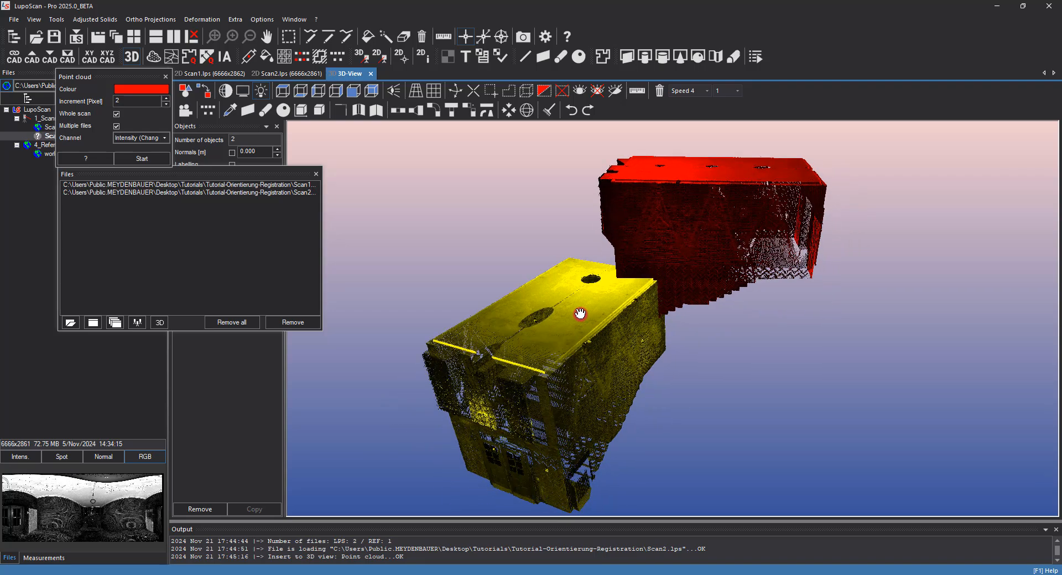
left_click(371, 74)
left_click(532, 317)
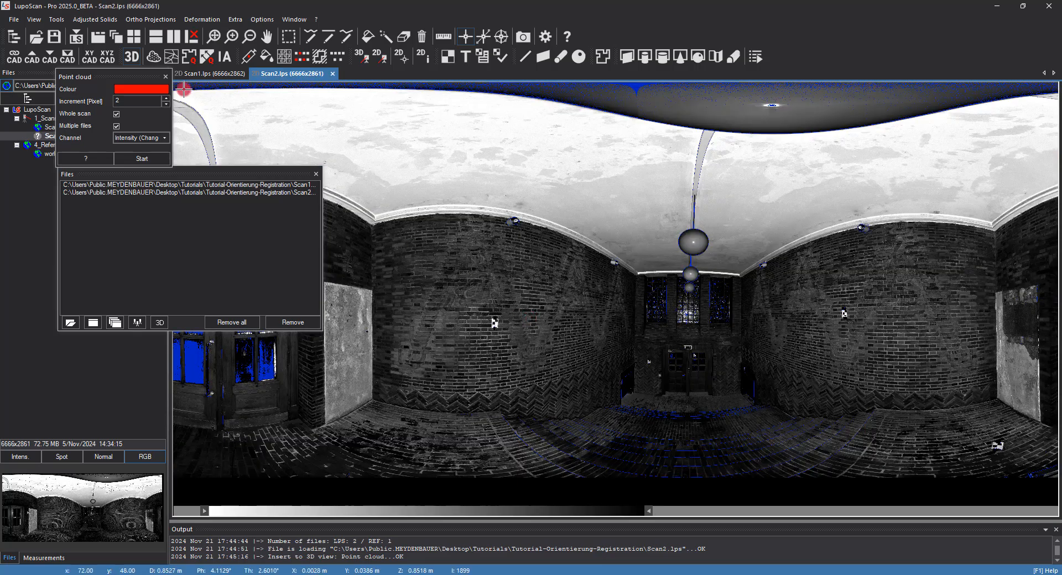
left_click(161, 78)
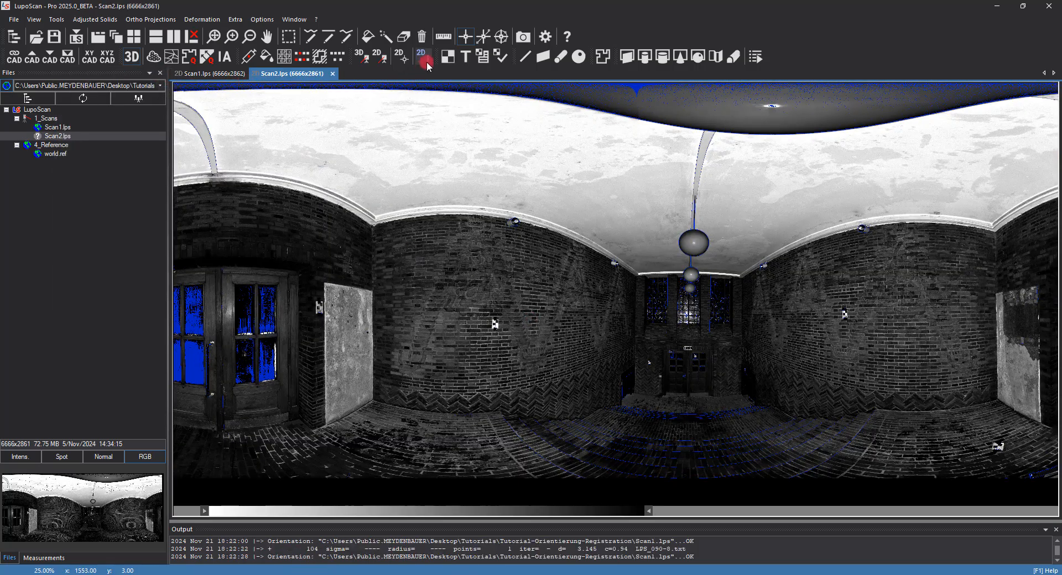
- Open the orientation tool for Scan2 and measure target number 10 on the wall
left_click(448, 57)
left_click(312, 128)
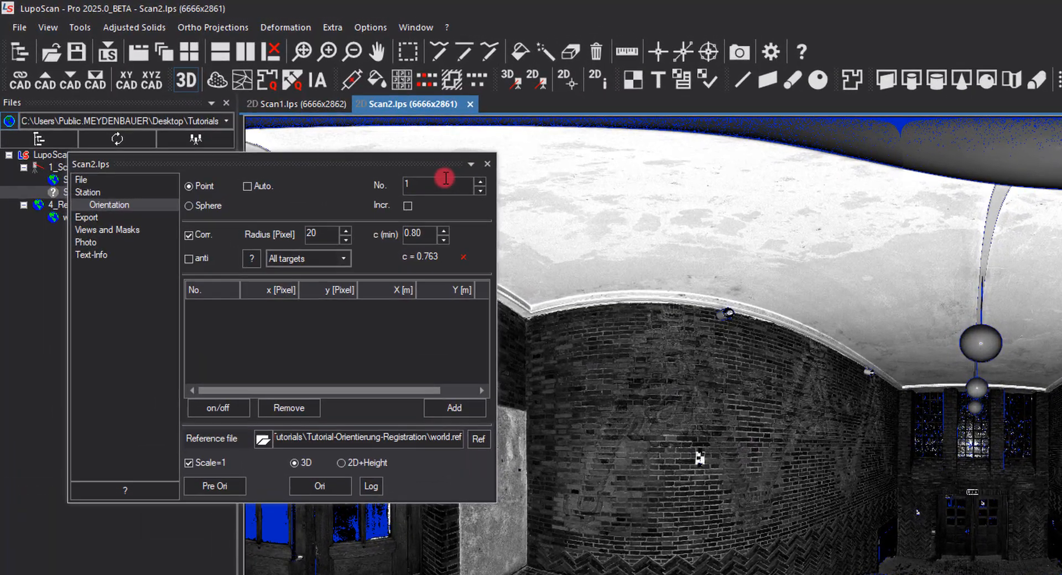
type("0")
scroll(749, 467, "up", 10)
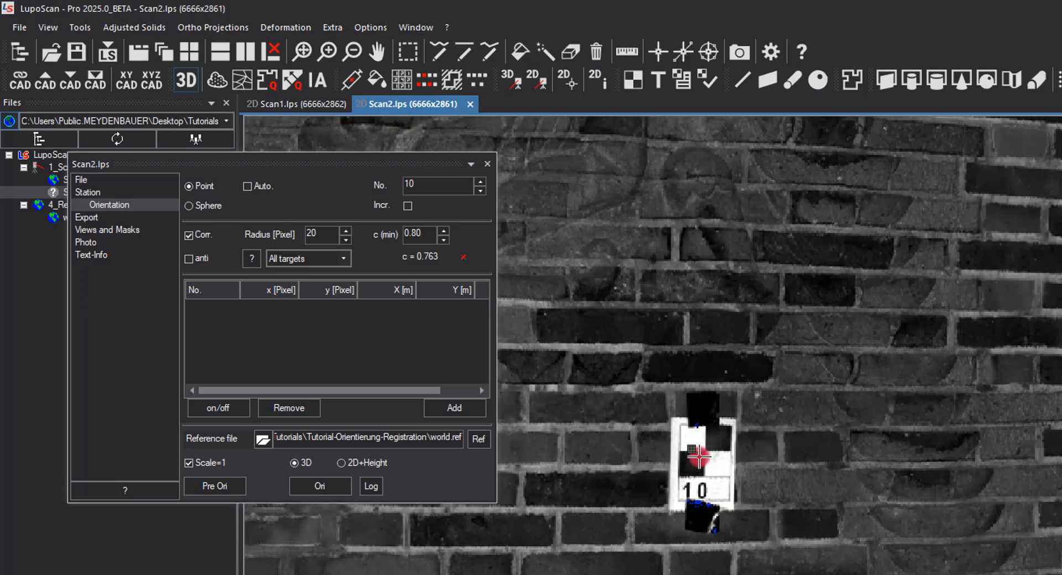
left_click(698, 457)
scroll(653, 466, "down", 10)
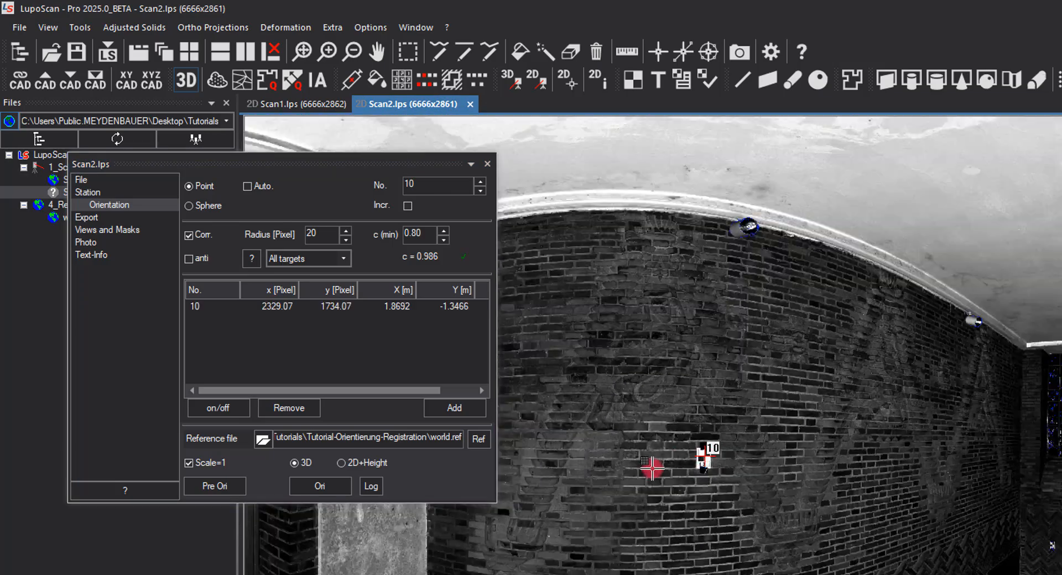
- Set the point number to 100 and measure target 100 beside the door
scroll(710, 373, "up", 10)
left_click(425, 185)
type("0")
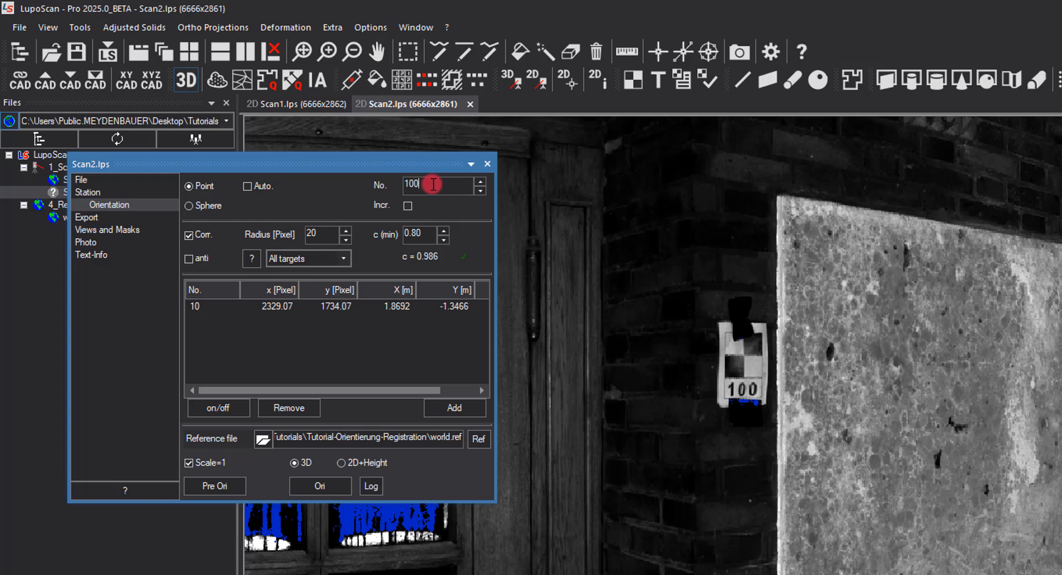
left_click(747, 359)
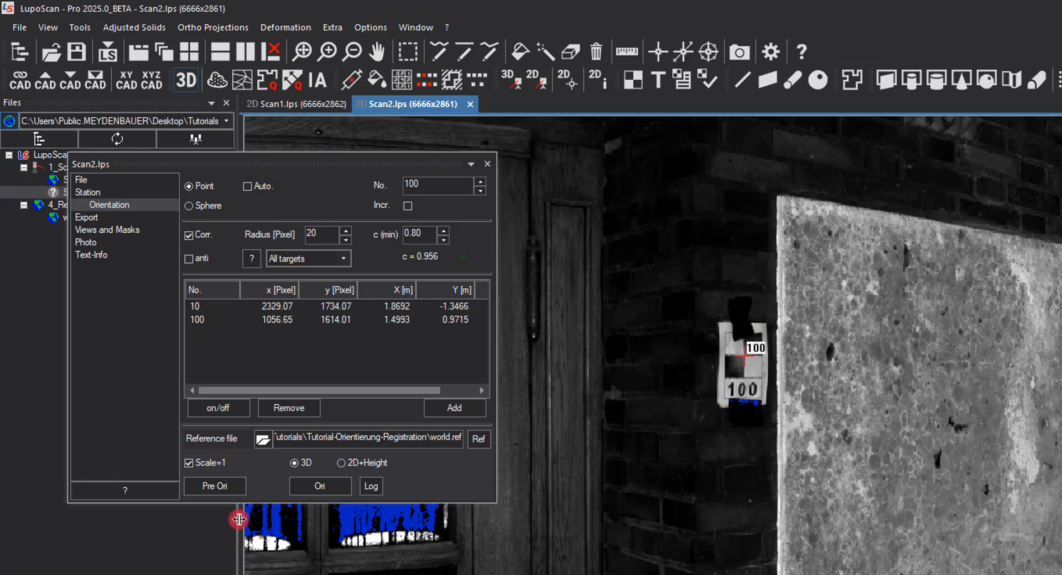
- Compute and accept the pre-orientation, then decline the correlate-and-orientate prompt
left_click(221, 490)
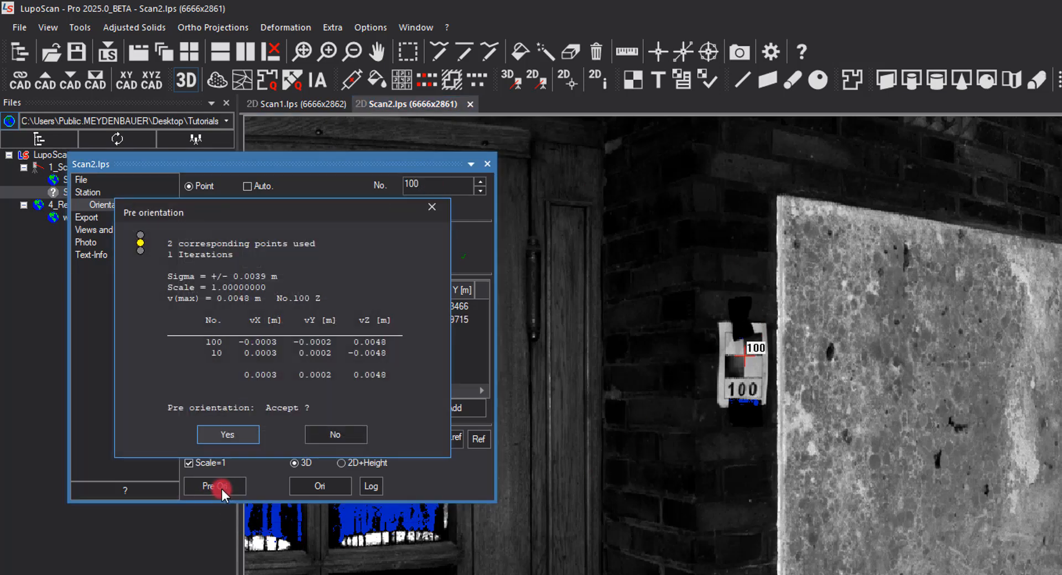
left_click(220, 436)
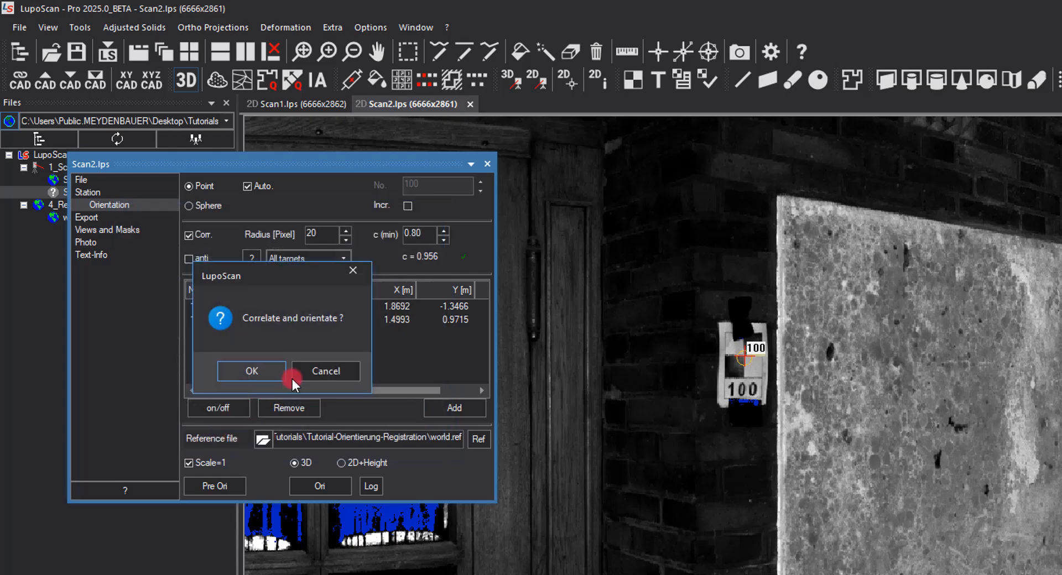
left_click(320, 371)
- Measure target 130 on the brick wall with automatic numbering
scroll(702, 375, "down", 7)
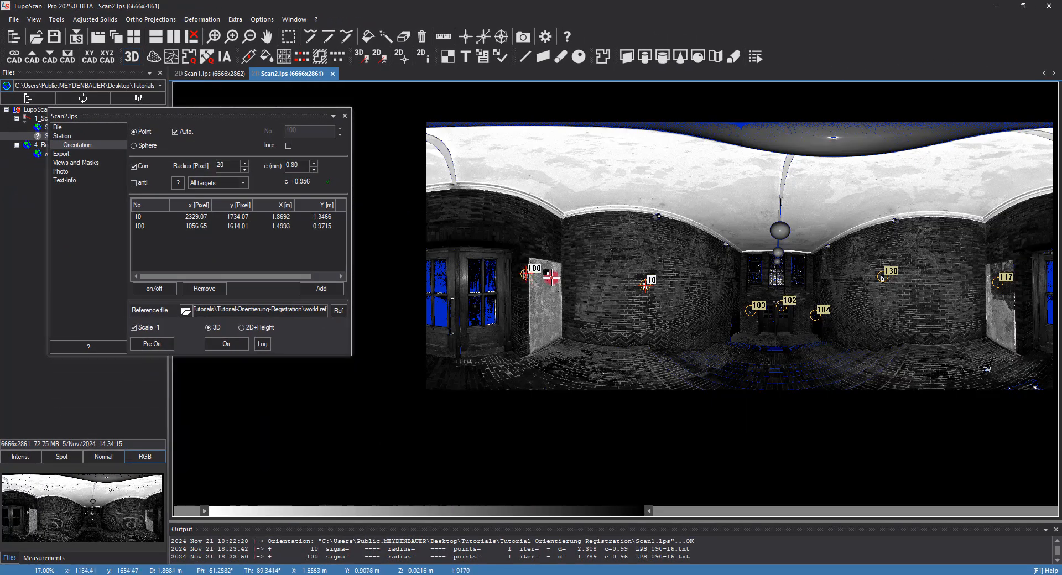
middle_click_drag(793, 317, 612, 310)
scroll(719, 275, "up", 3)
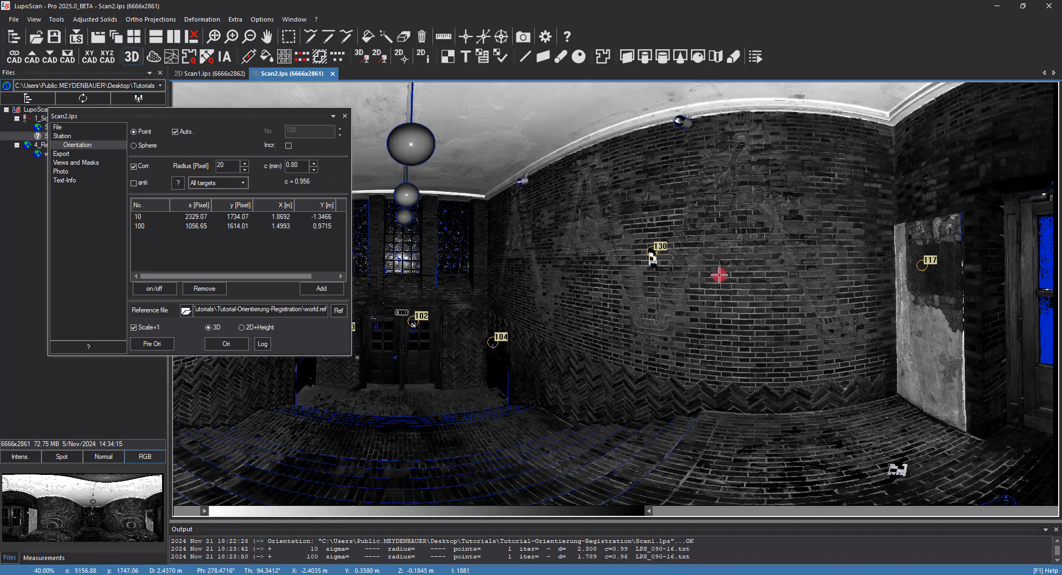
scroll(653, 256, "up", 3)
scroll(654, 255, "up", 1)
left_click(653, 259)
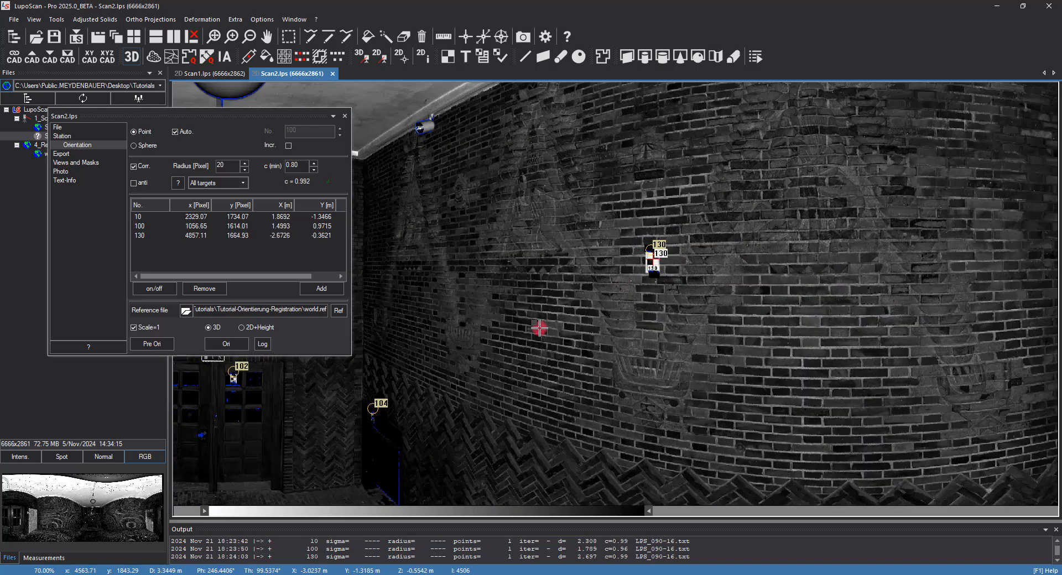
- Measure targets 103 and 102 on either side of the double doorway
middle_click_drag(514, 332, 790, 300)
scroll(380, 370, "up", 2)
scroll(380, 371, "up", 1)
left_click(380, 369)
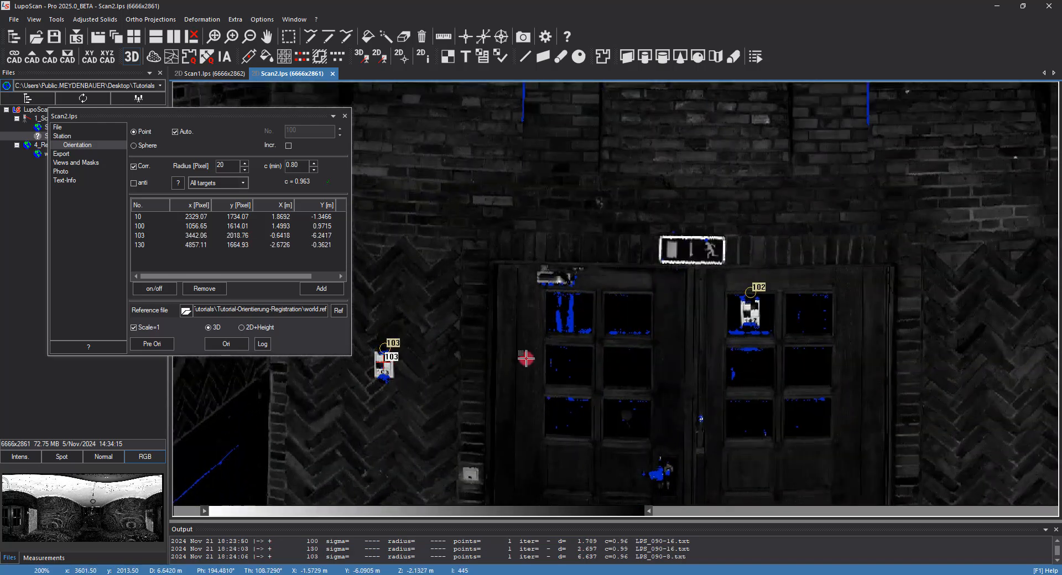
left_click(754, 317)
- Try to measure target 104 near the doorway corner
middle_click_drag(841, 364, 446, 164)
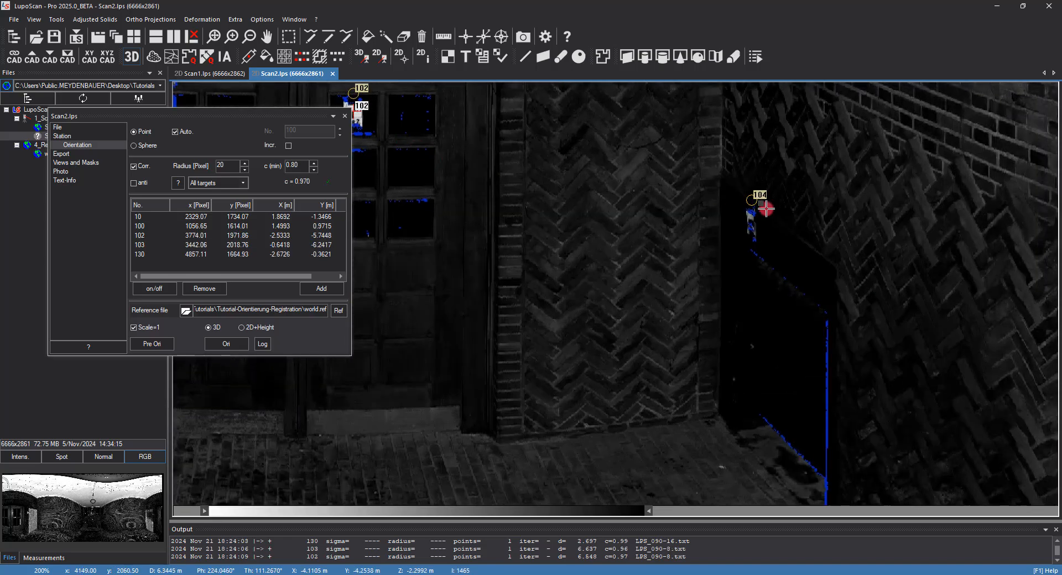
scroll(768, 212, "up", 2)
left_click(731, 235)
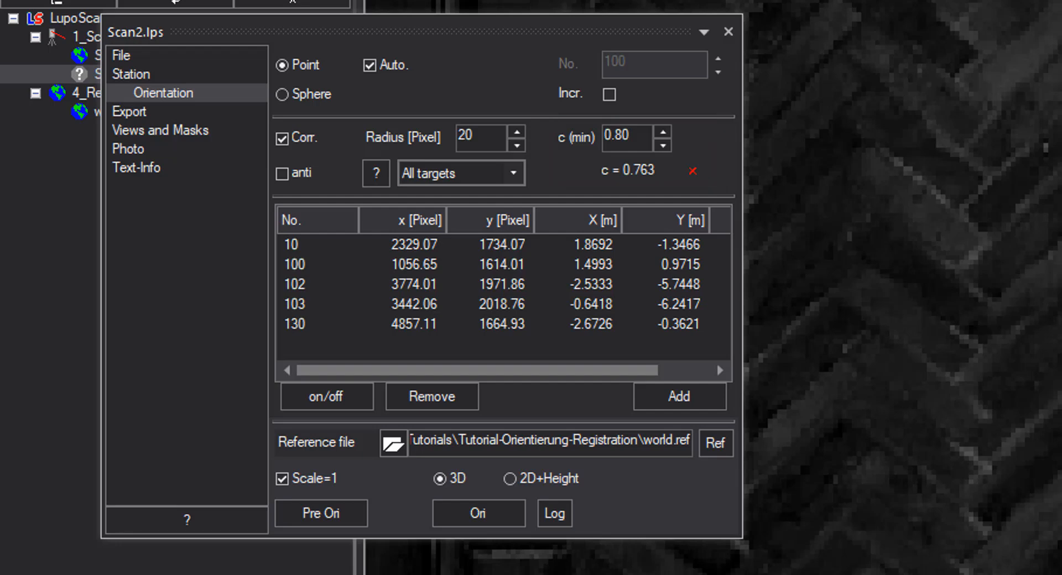
- Run the orientation with the measured points, accept it, and close the orientation dialog
left_click(478, 515)
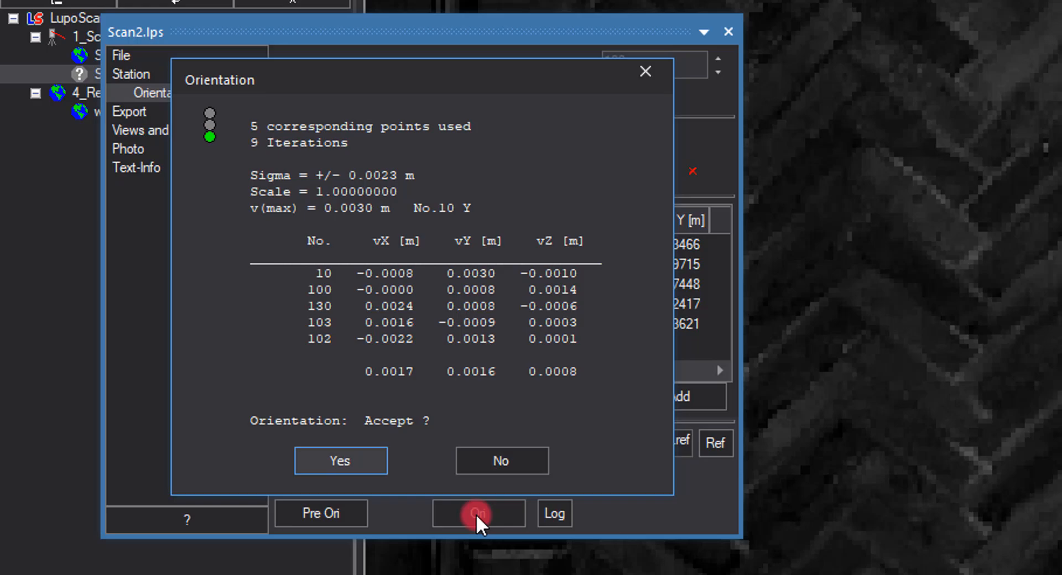
left_click(321, 461)
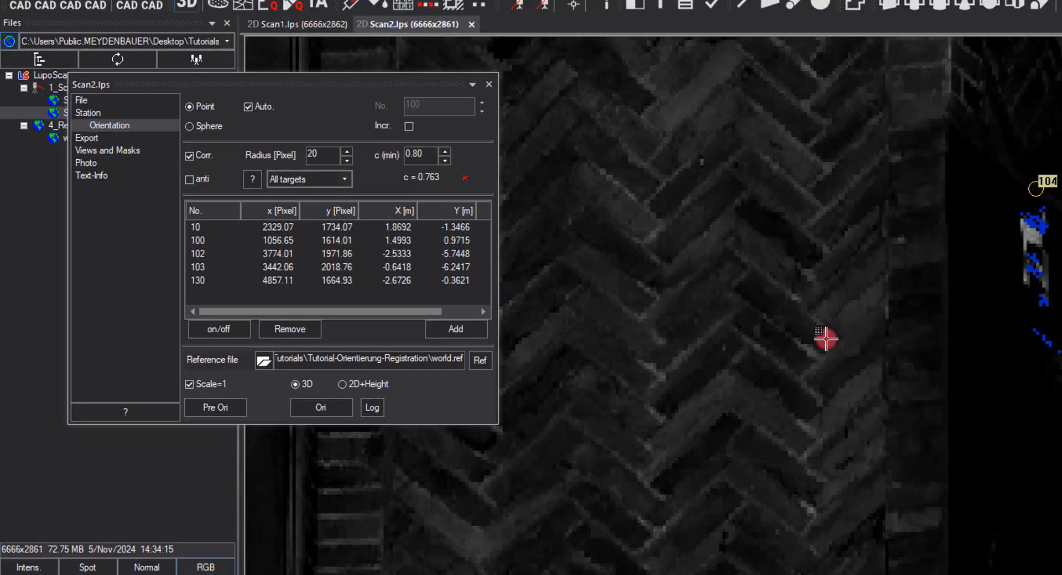
scroll(603, 297, "down", 10)
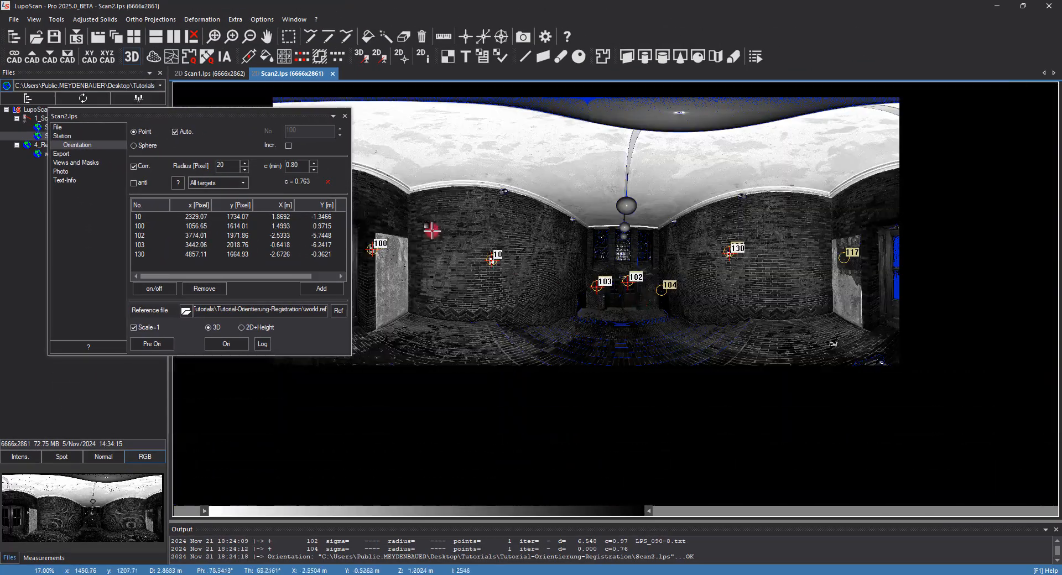
left_click(345, 116)
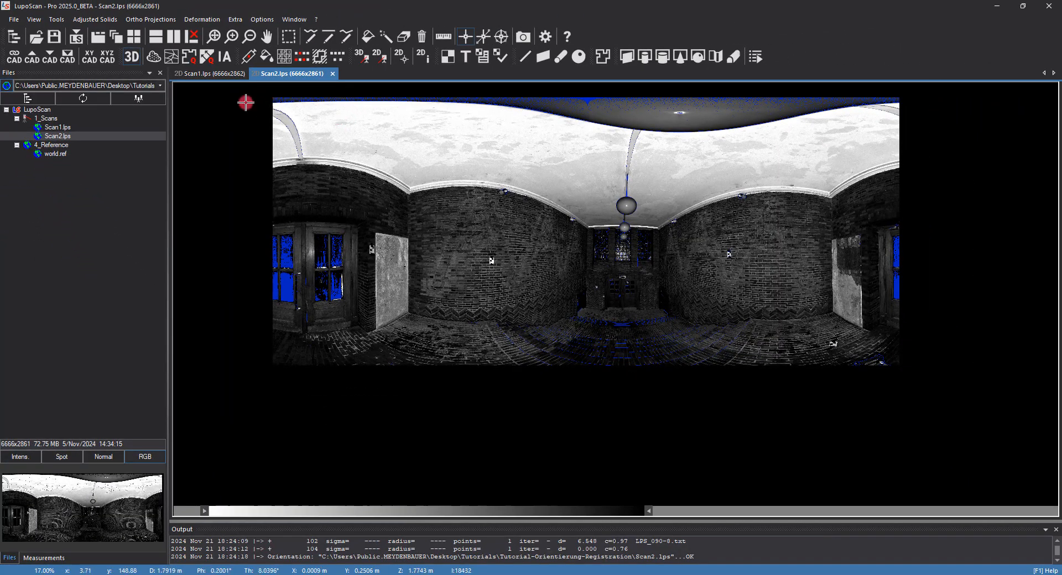
- Generate a point cloud of both scans with a pixel increment of 5 and view it in 3D
left_click(150, 58)
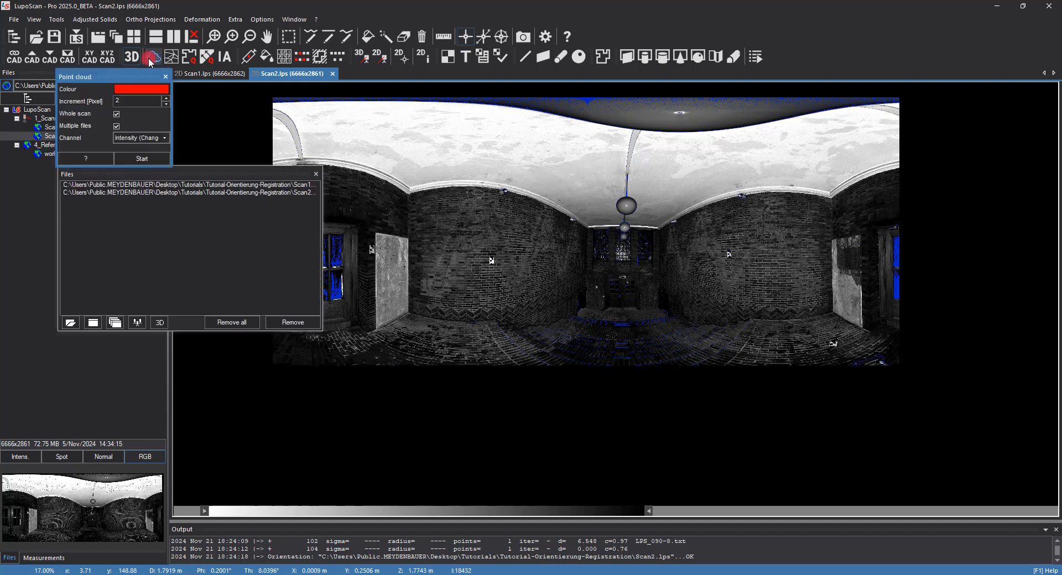
left_click(136, 103)
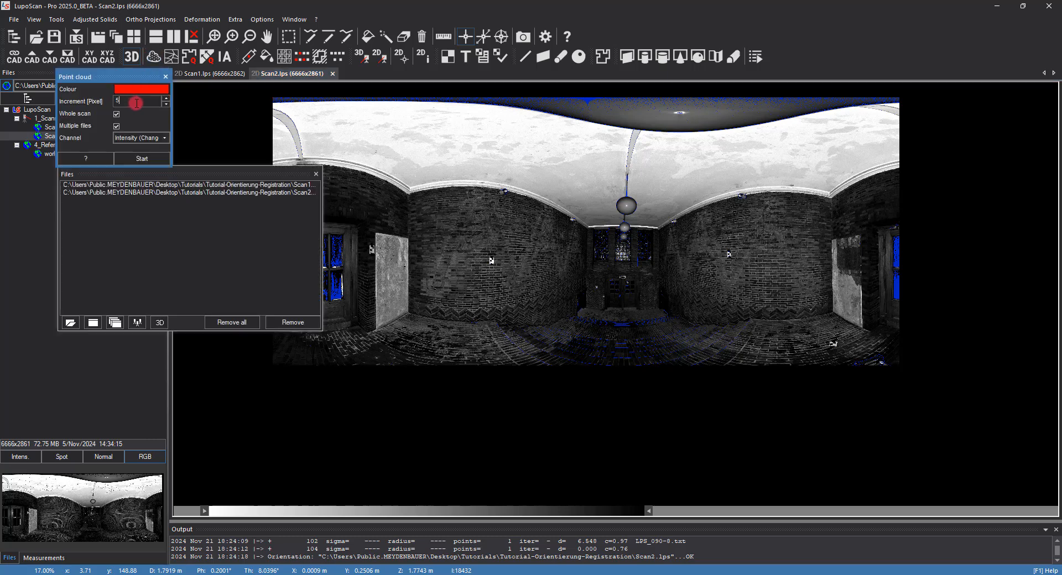
left_click(148, 159)
left_click(151, 159)
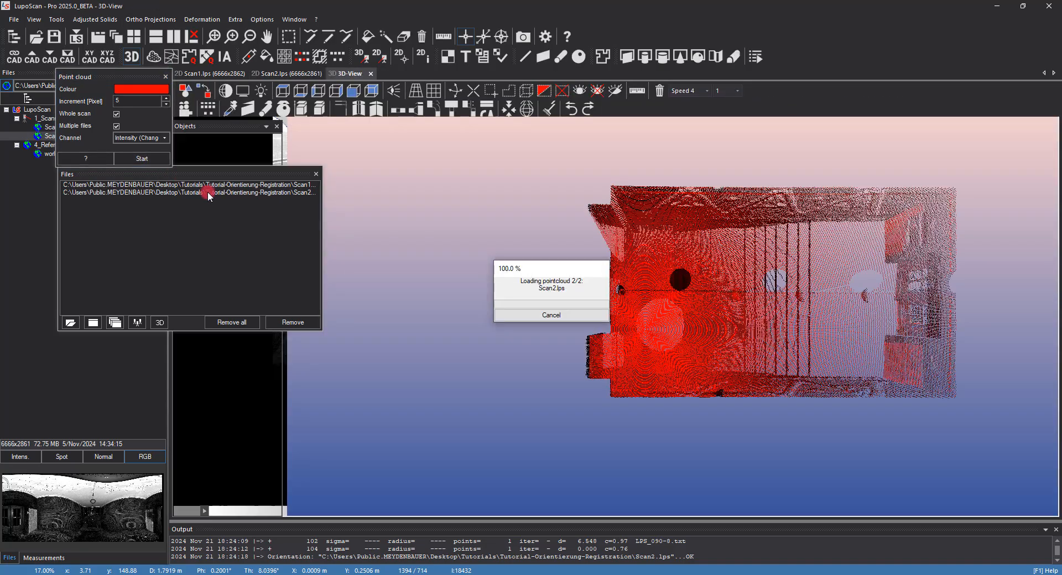
left_click_drag(688, 410, 772, 293)
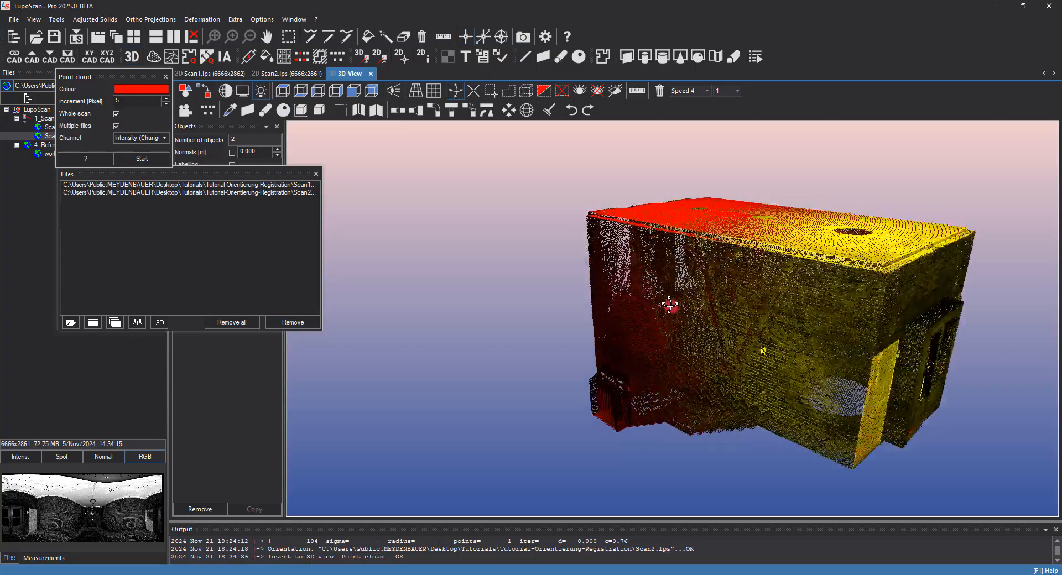